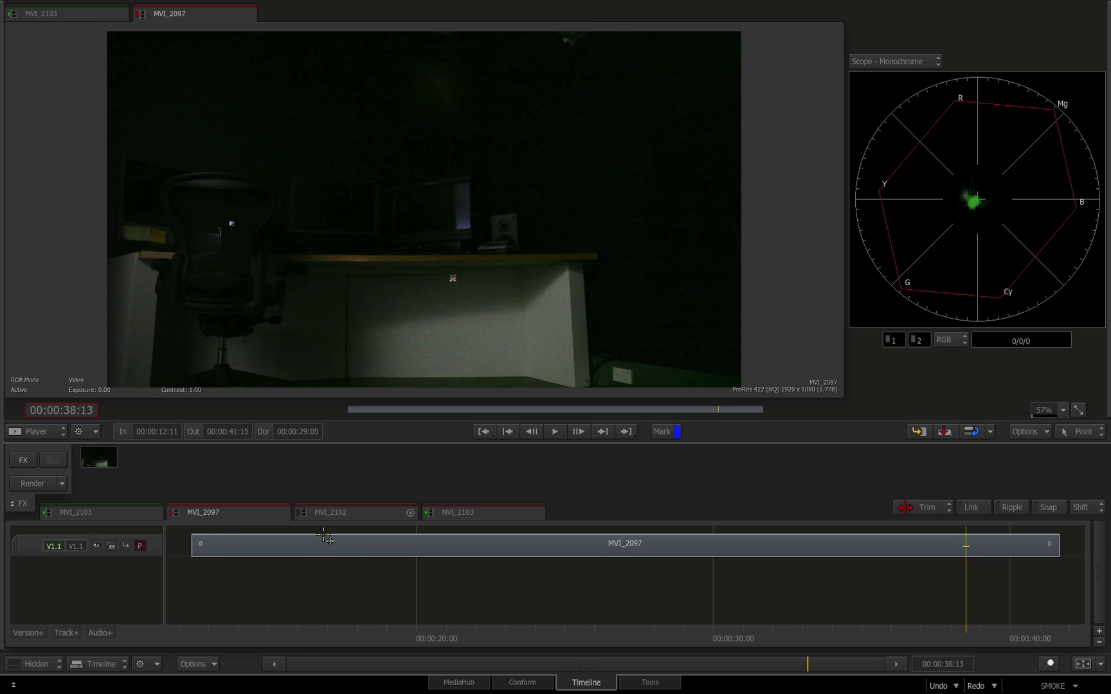
# - Scrub back and forth through MVI_2097 to review its dark desk footage
pyautogui.moveTo(198, 632); pyautogui.dragTo(1103, 688)
pyautogui.moveTo(376, 598); pyautogui.dragTo(459, 592)
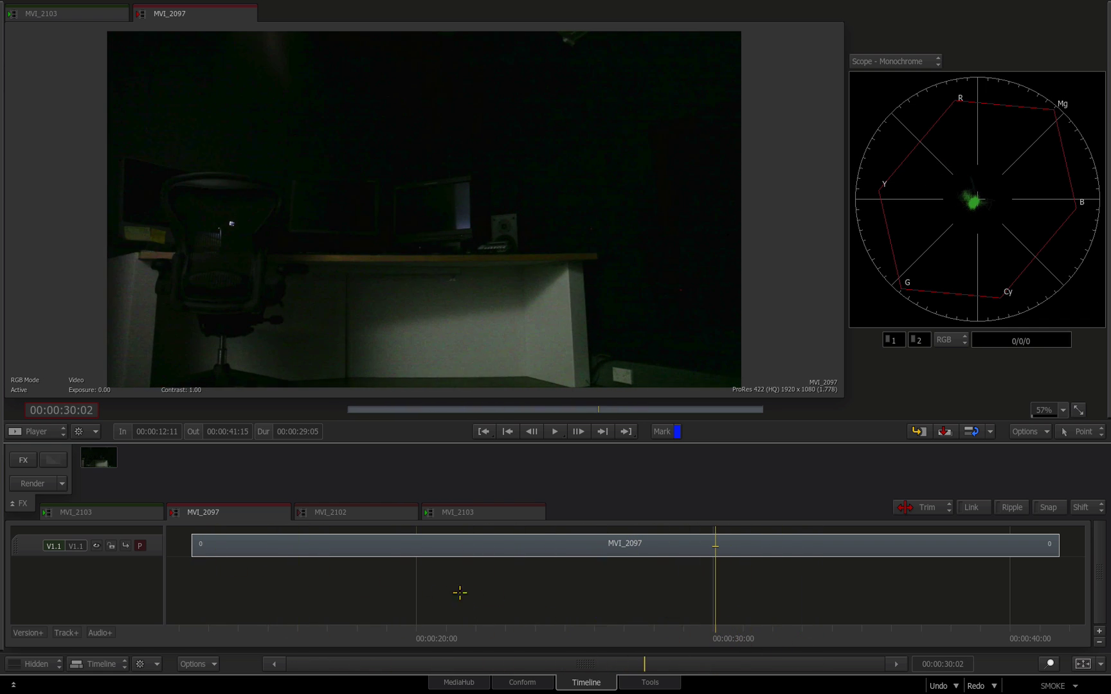
pyautogui.moveTo(393, 640); pyautogui.dragTo(283, 513)
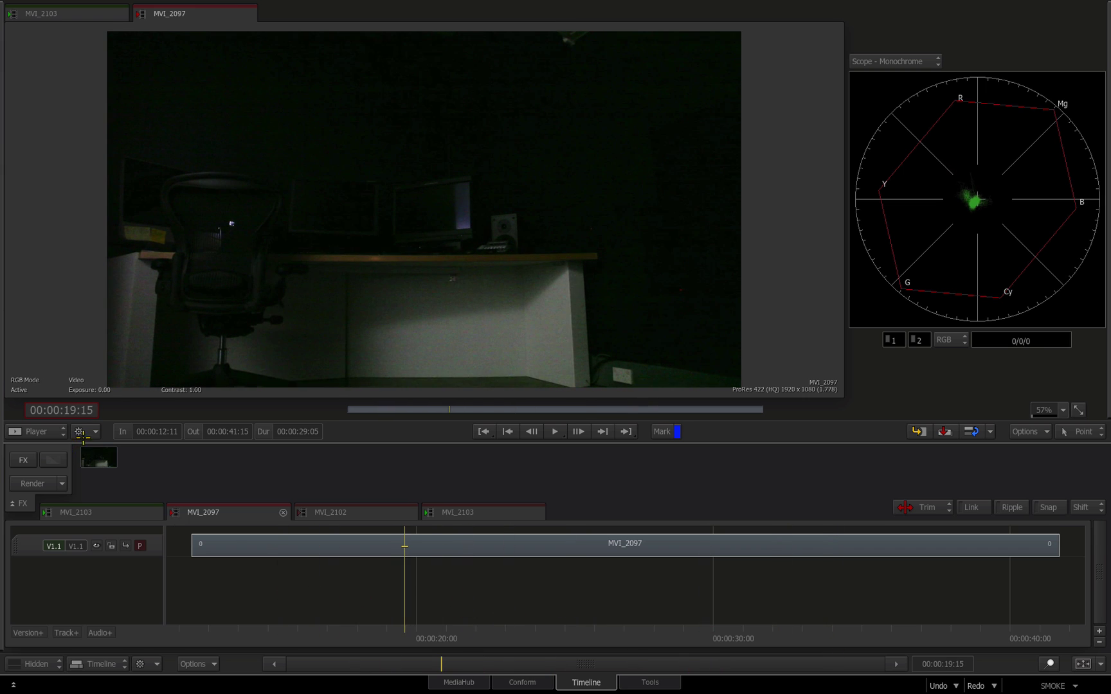
# - Start a ConnectFX setup on MVI_2097 and insert a Recursive Ops node after the clip
pyautogui.click(23, 460)
pyautogui.click(96, 479)
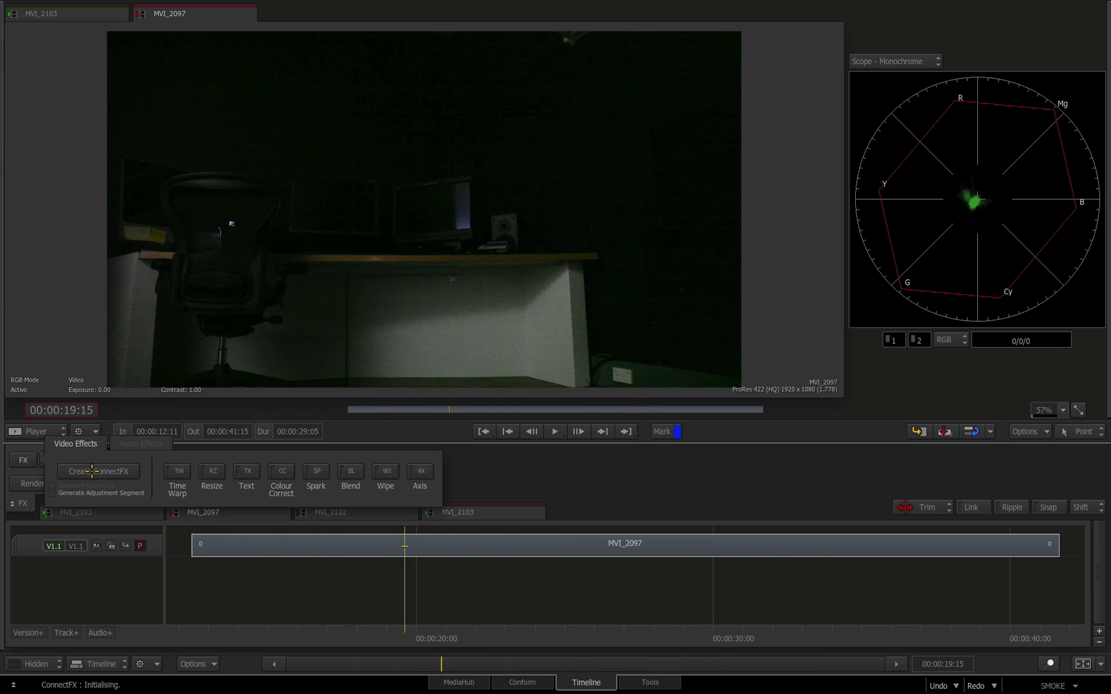
pyautogui.moveTo(193, 235); pyautogui.dragTo(122, 230)
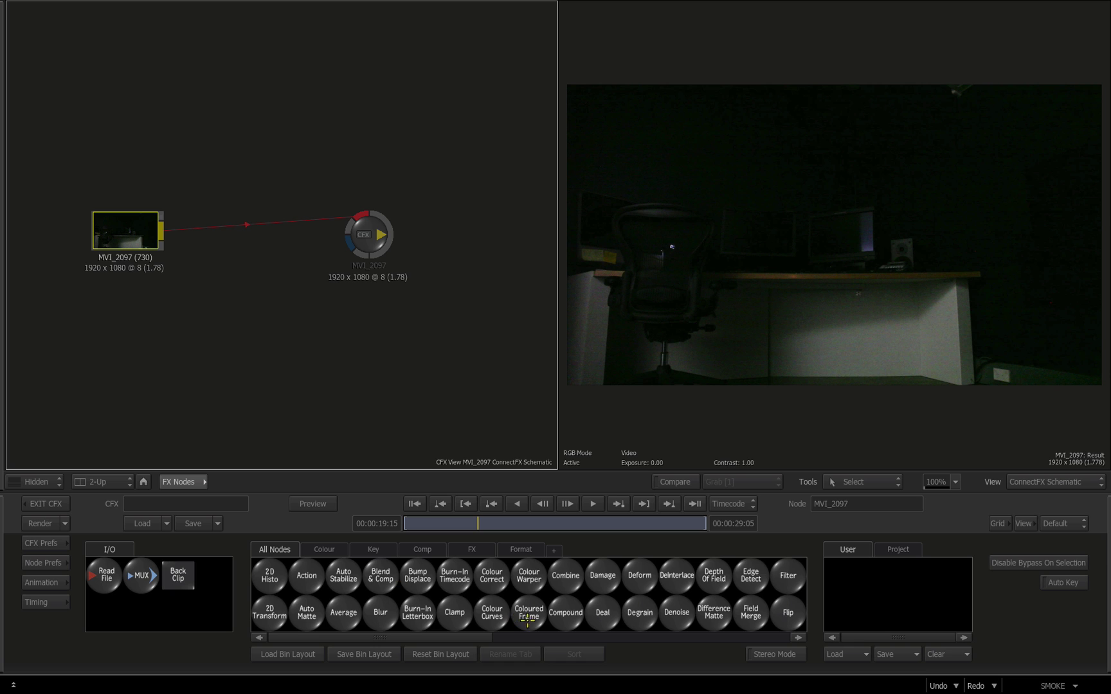
pyautogui.hscroll(5, 527, 618)
pyautogui.moveTo(603, 612); pyautogui.dragTo(238, 229)
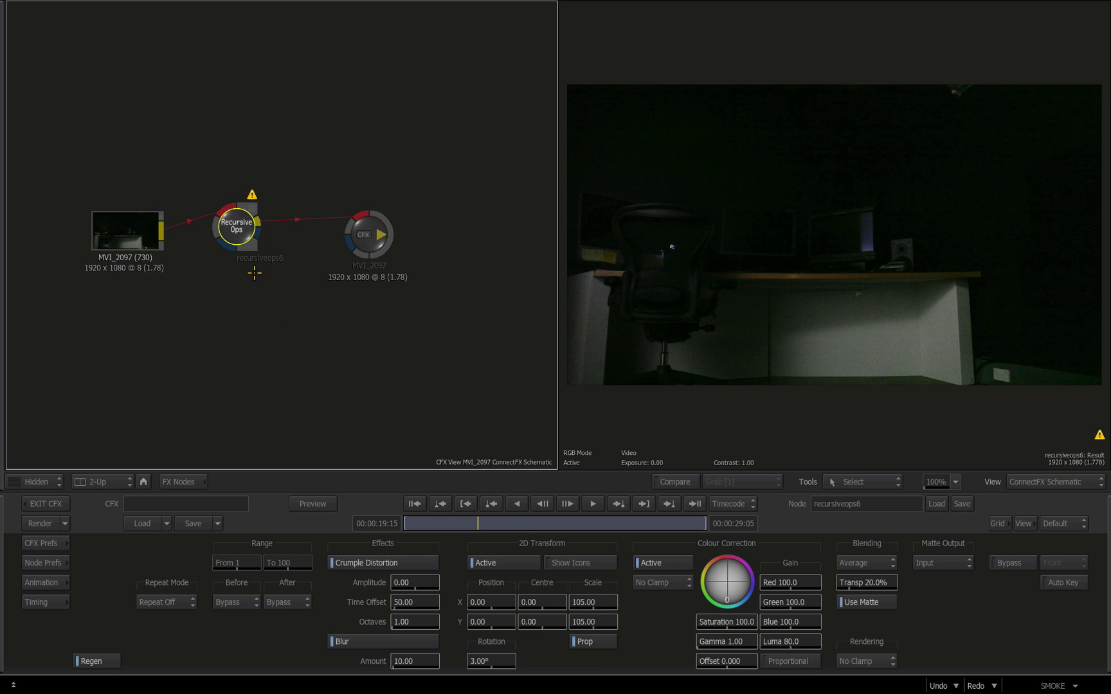
# - Turn off Crumple, Blur and 2D Transform, and set blending to Max/Lighten
pyautogui.click(332, 563)
pyautogui.click(335, 643)
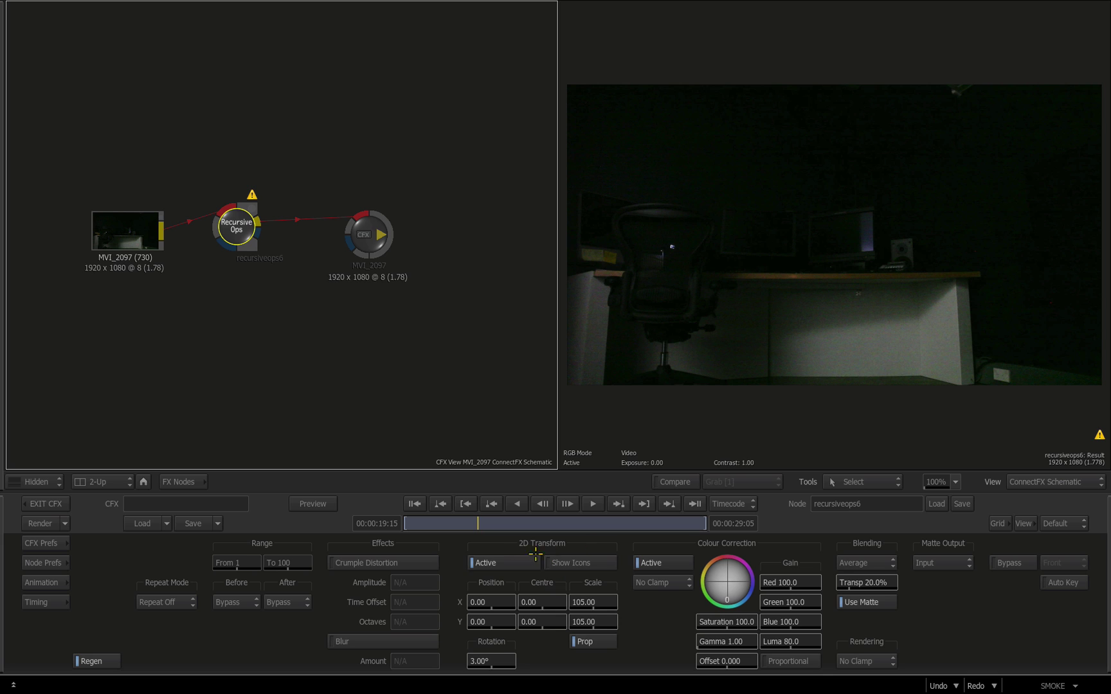
pyautogui.click(500, 561)
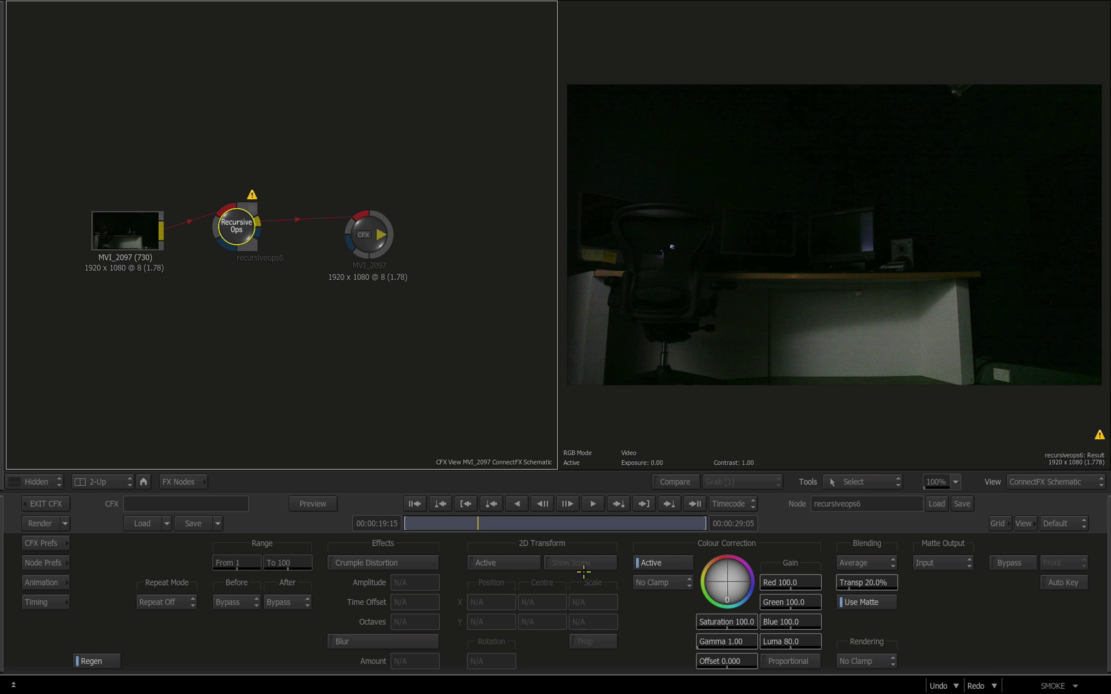
pyautogui.click(854, 563)
pyautogui.click(859, 542)
# - Show frame numbers, set the recursion range end to 730, and play from frame 1
pyautogui.click(415, 503)
pyautogui.click(754, 504)
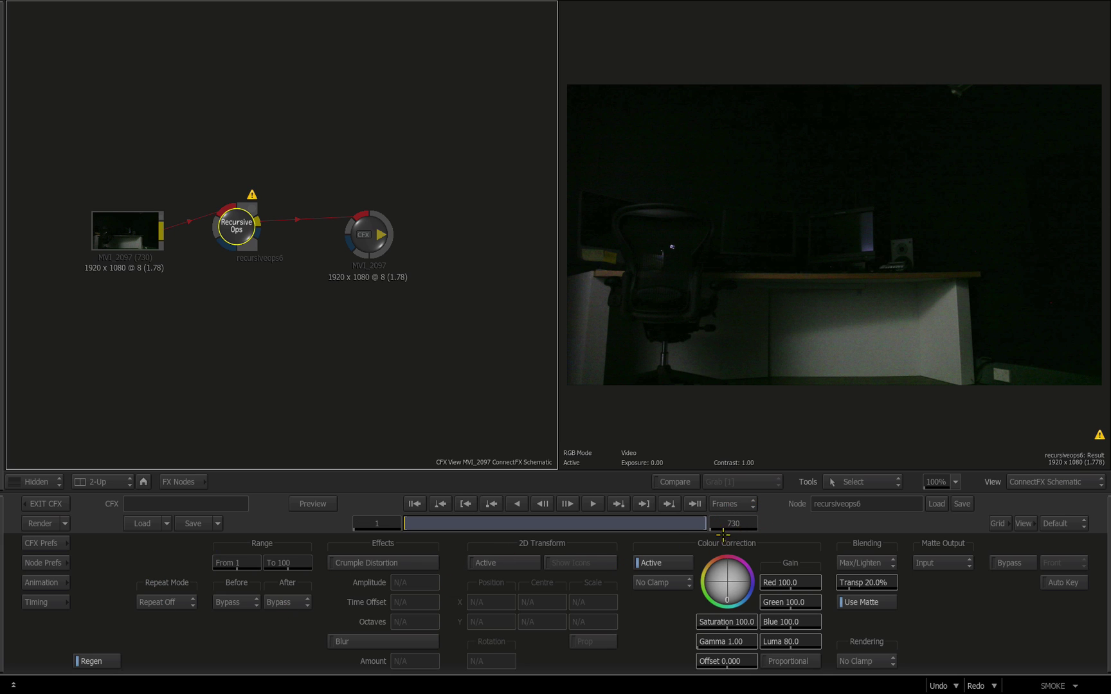
pyautogui.click(276, 567)
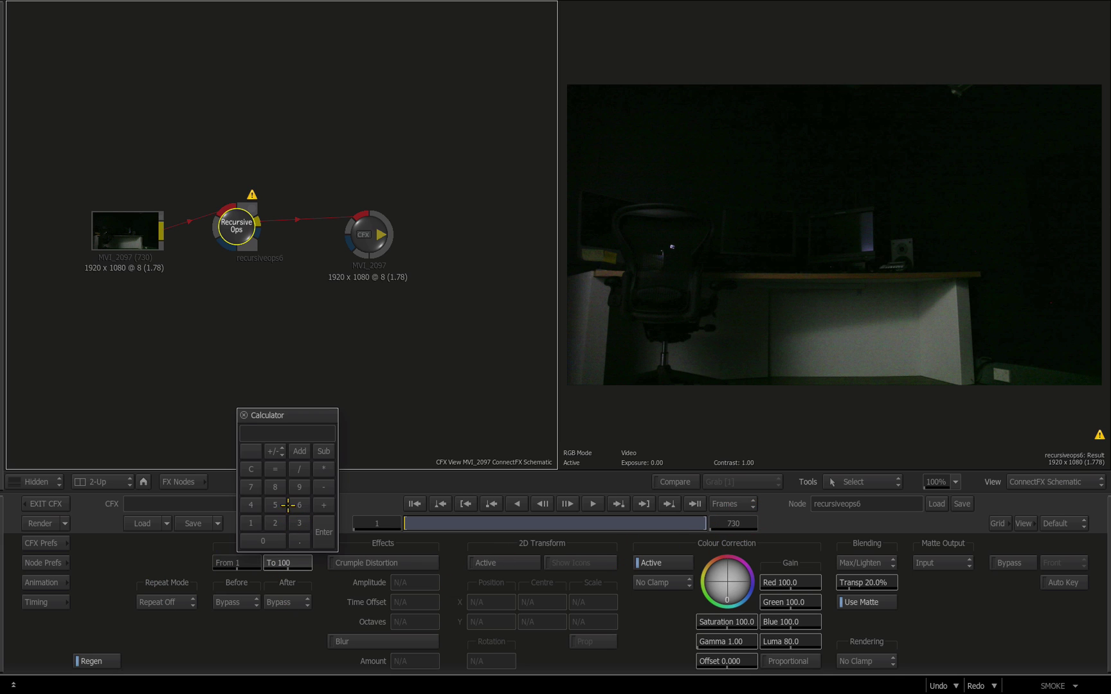
pyautogui.write('730')
pyautogui.press('Return')
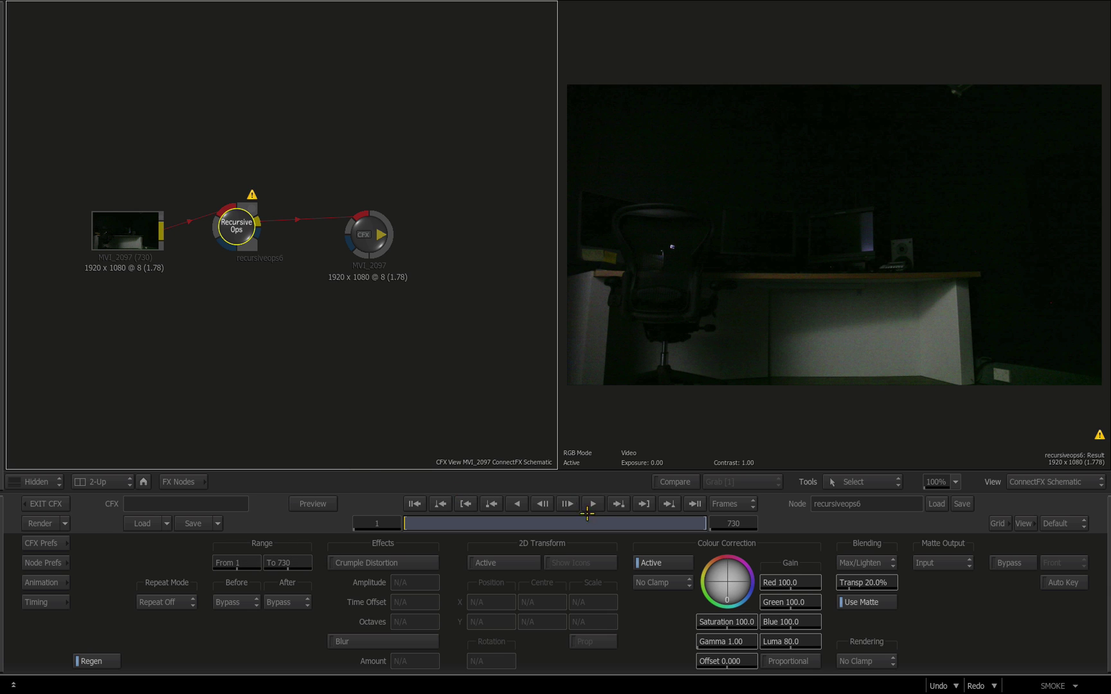
pyautogui.click(590, 504)
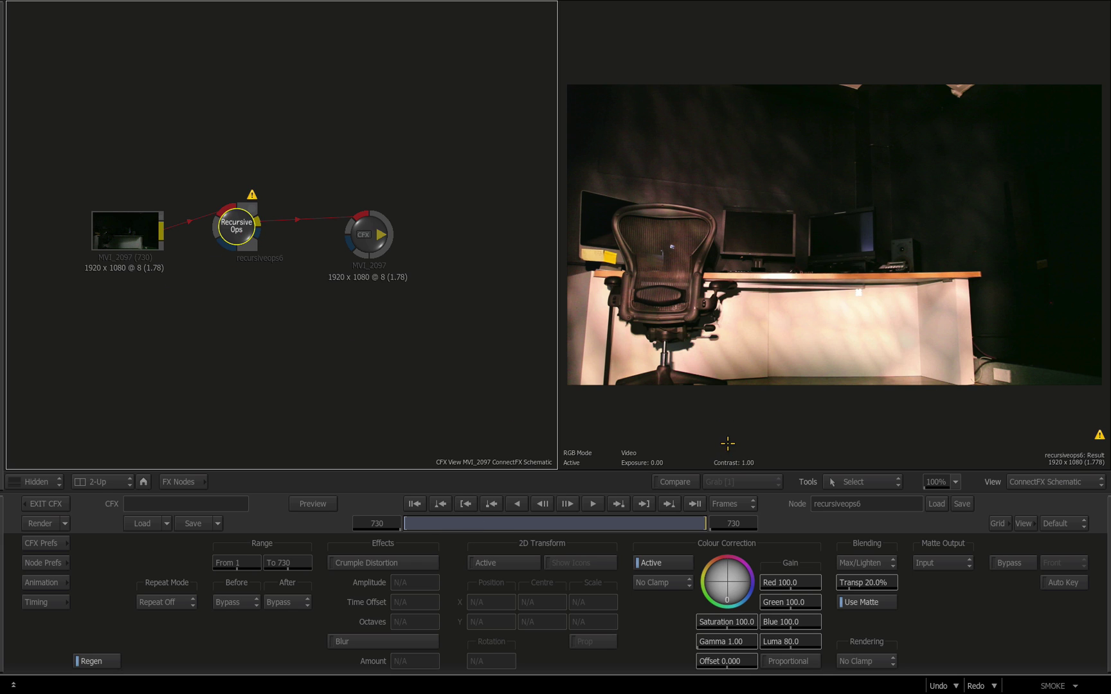
# - View the MVI_2097 result, then switch to the MVI_2102 clip and scrub through it
pyautogui.click(725, 416)
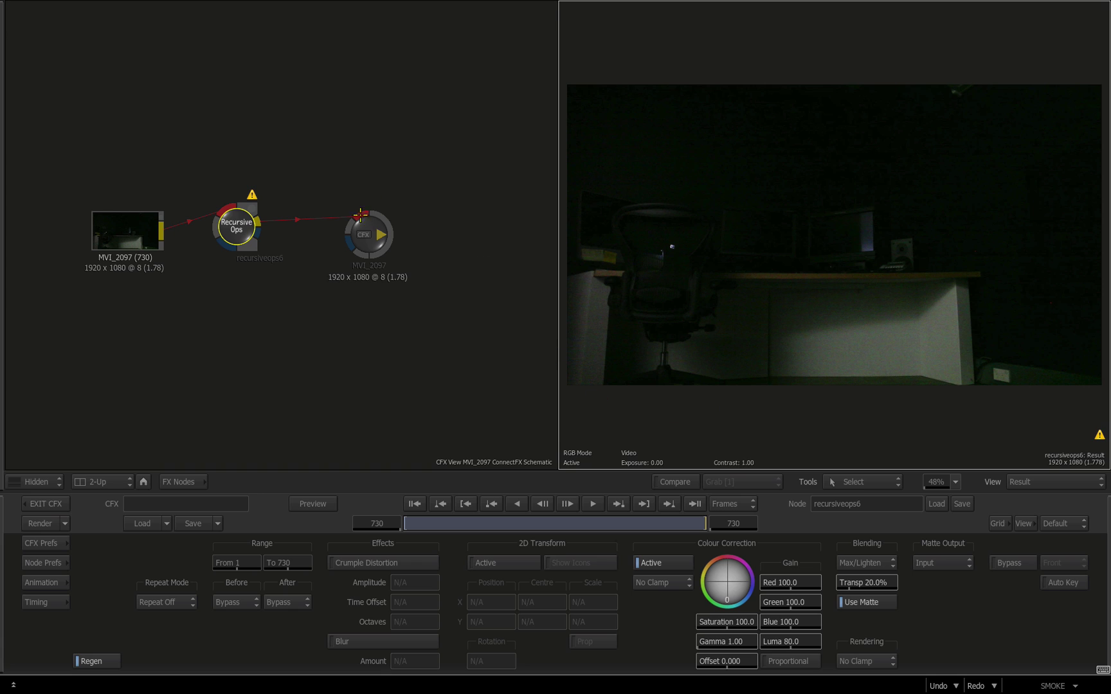
pyautogui.click(224, 212)
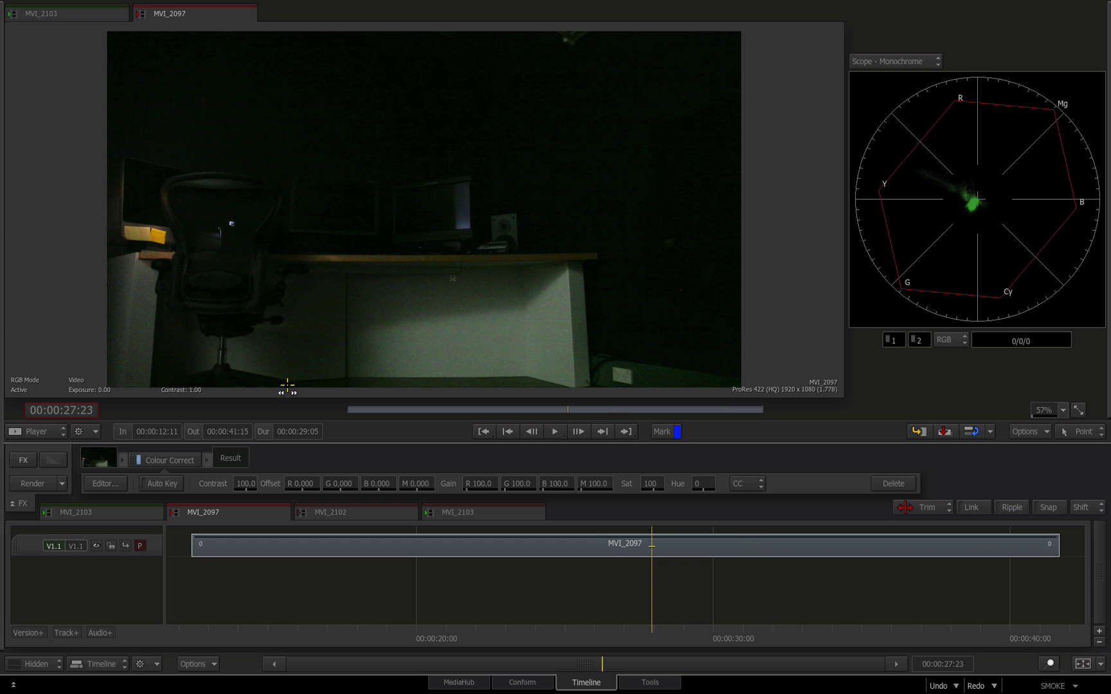
pyautogui.click(331, 512)
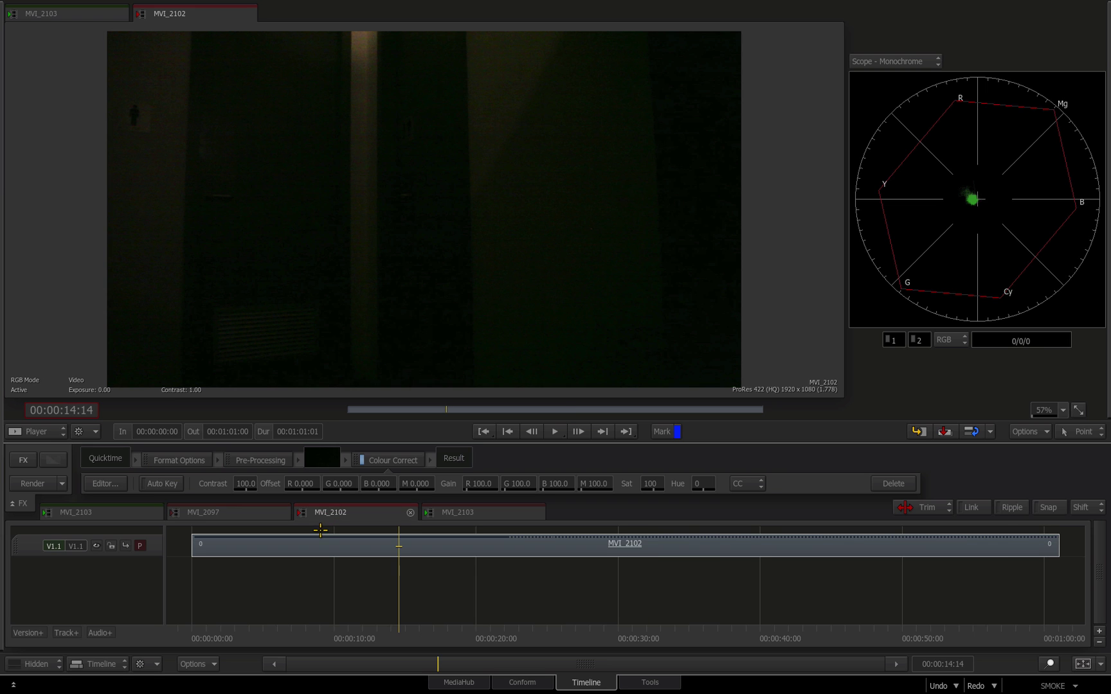
pyautogui.moveTo(209, 633); pyautogui.dragTo(335, 565)
pyautogui.click(23, 459)
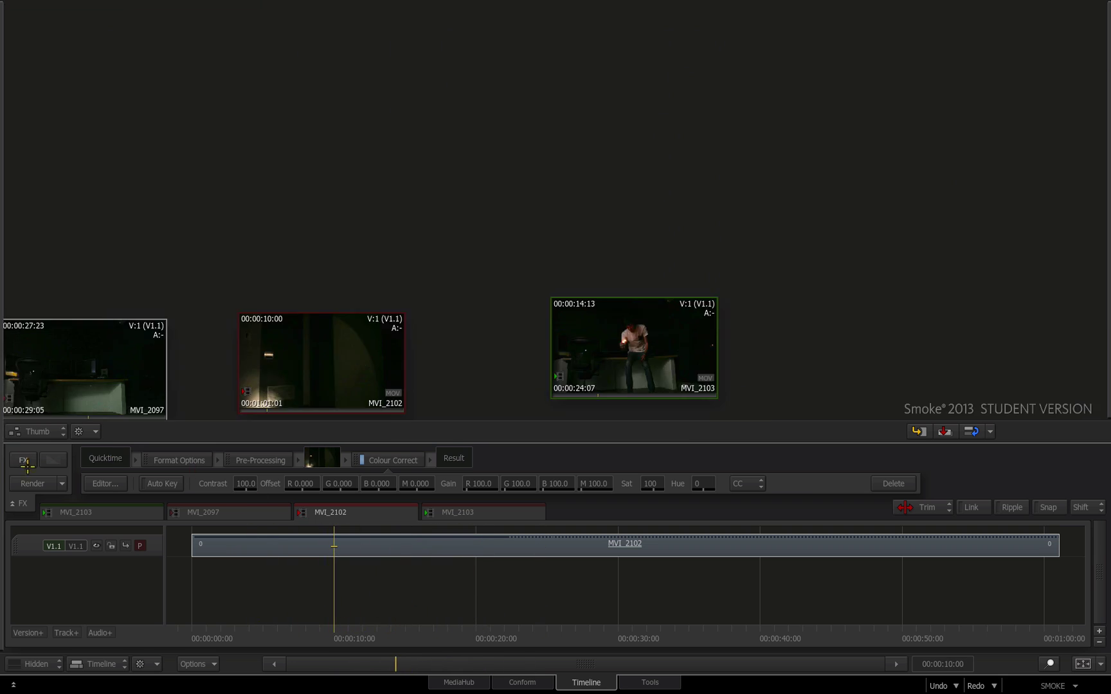
# - Add a Recursive Ops node to MVI_2102 with Crumple, 2D Transform, Blur, colour correction off, Max/Lighten blending
pyautogui.click(115, 471)
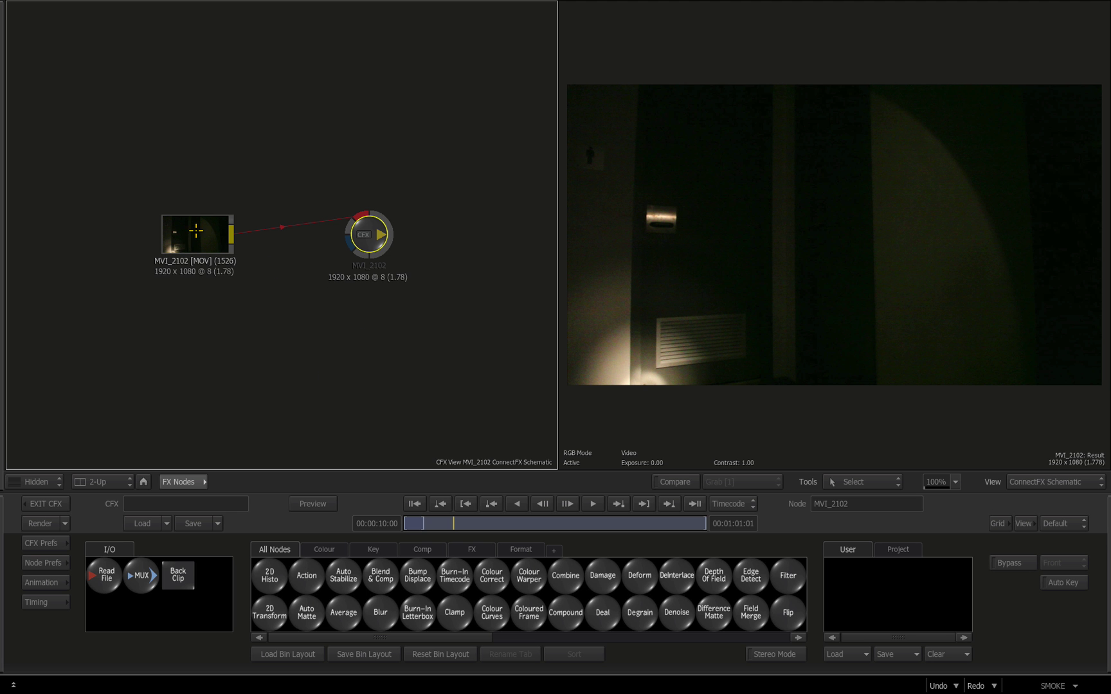
pyautogui.hscroll(5, 425, 584)
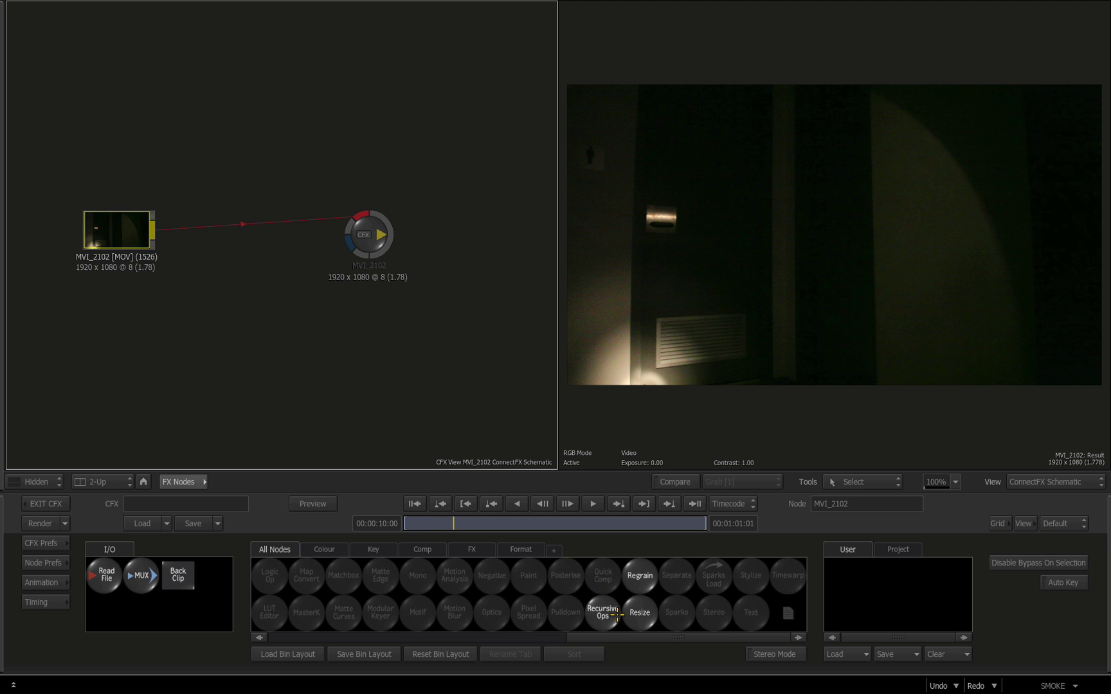
pyautogui.moveTo(616, 614); pyautogui.dragTo(235, 230)
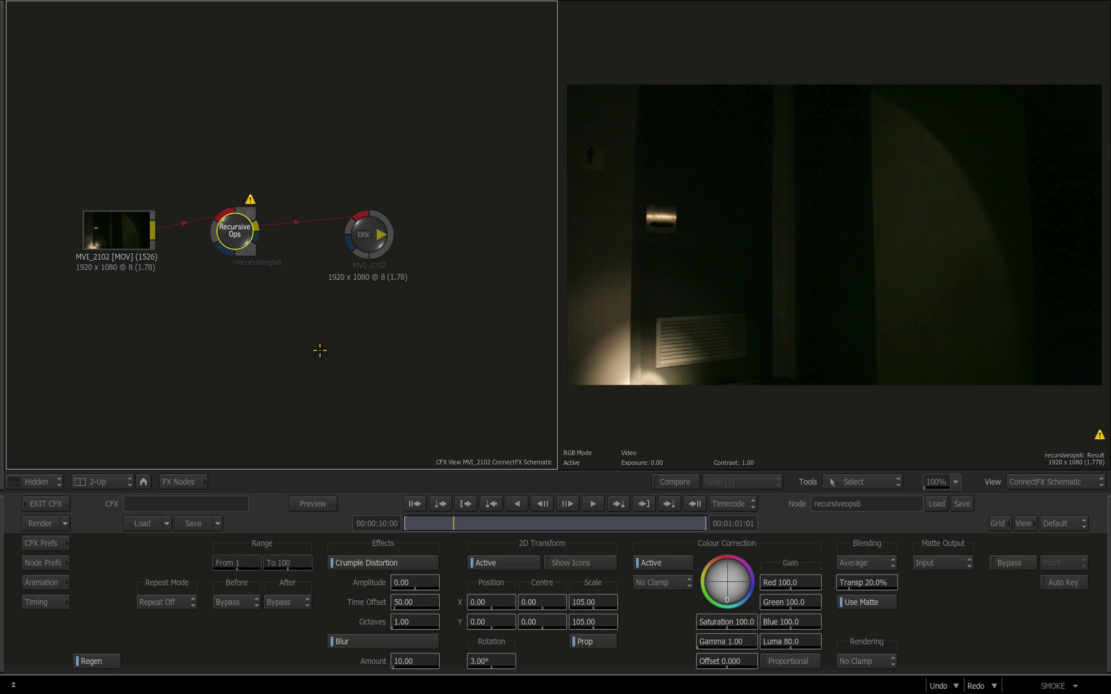
pyautogui.click(342, 564)
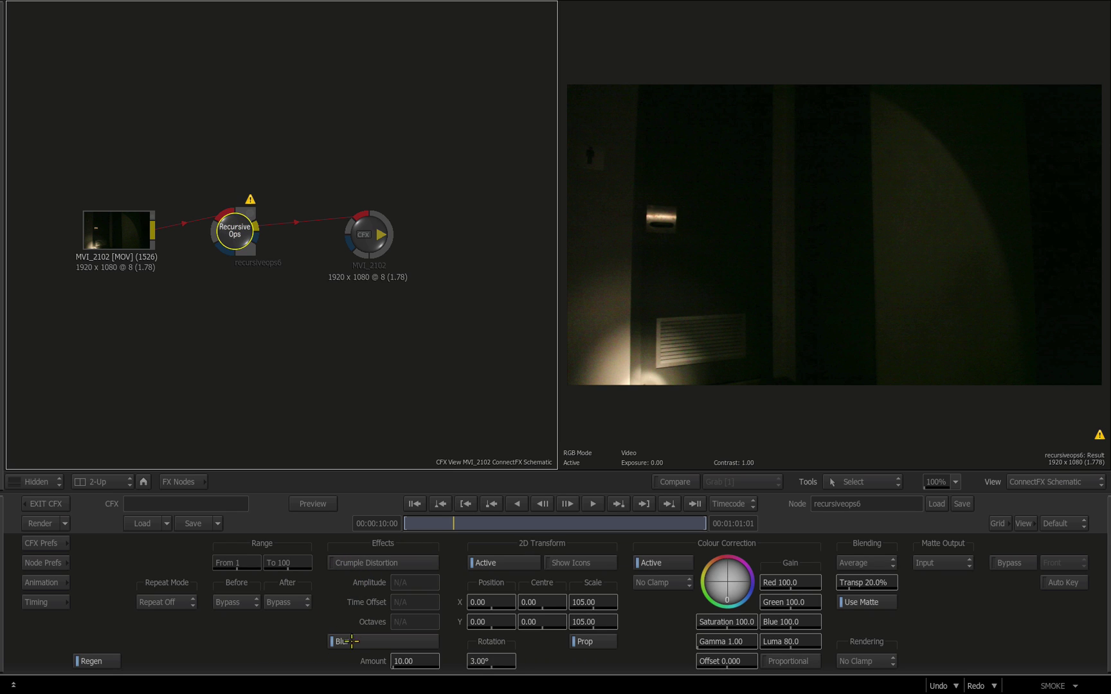
pyautogui.click(508, 565)
pyautogui.click(345, 642)
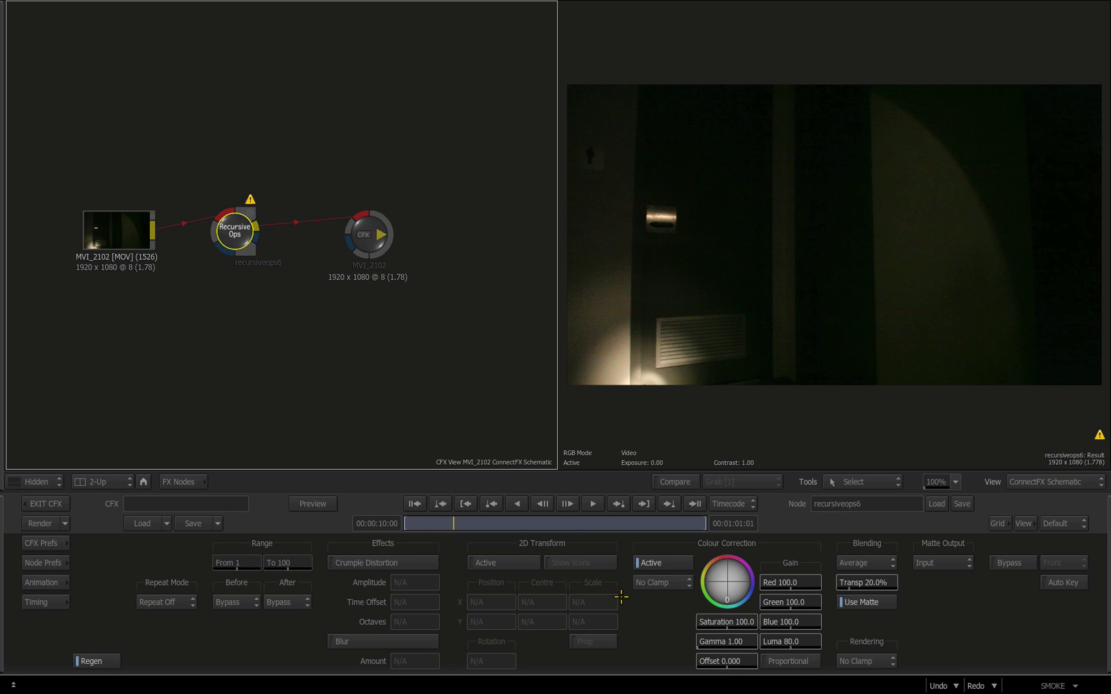
pyautogui.click(667, 560)
pyautogui.moveTo(868, 562)
pyautogui.mouseDown()
pyautogui.moveTo(865, 528)
pyautogui.moveTo(868, 545)
pyautogui.mouseUp()
# - Set the recursion range end to frame 1526 and show the Result in a single view
pyautogui.click(732, 504)
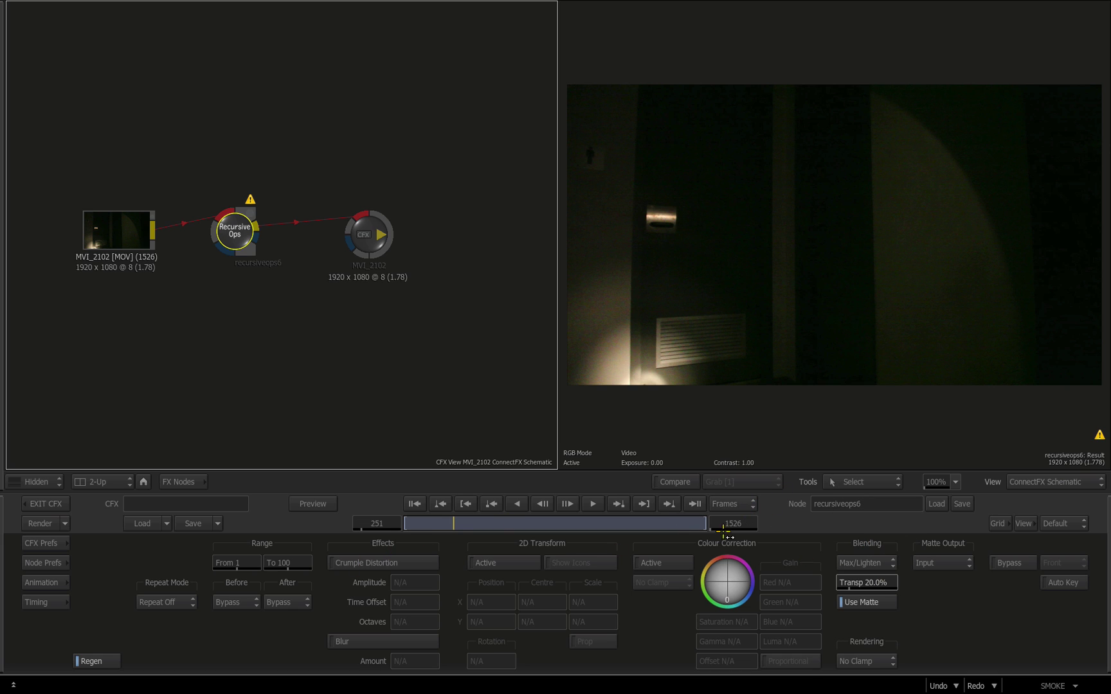
pyautogui.click(282, 564)
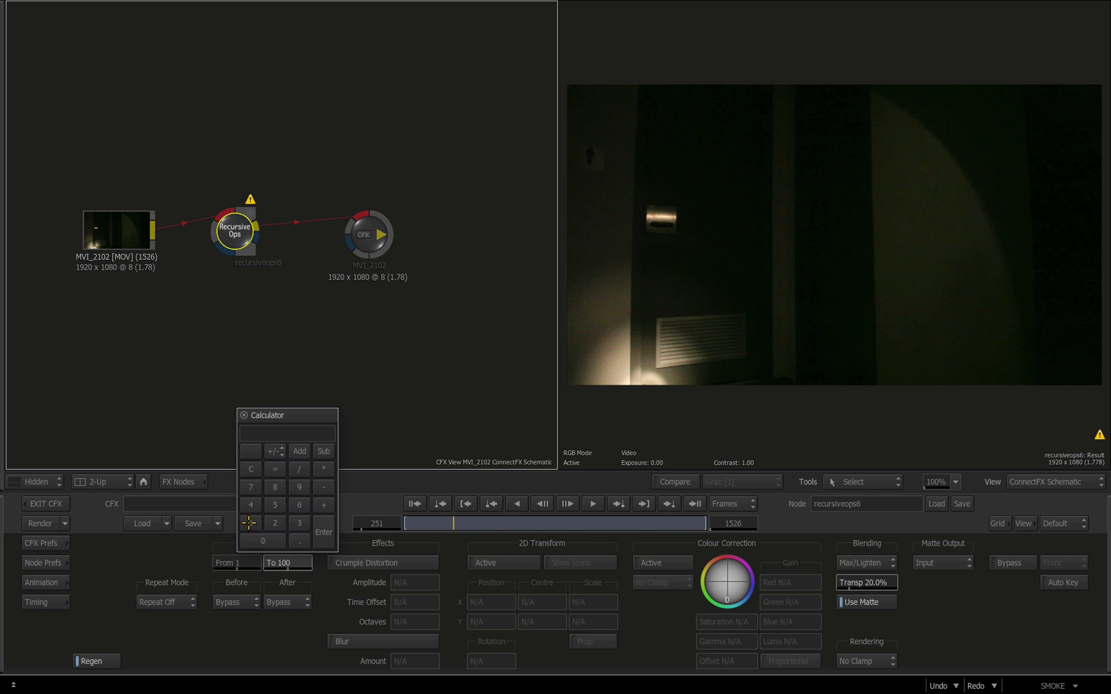
pyautogui.click(251, 469)
pyautogui.click(248, 474)
pyautogui.click(275, 522)
pyautogui.click(299, 504)
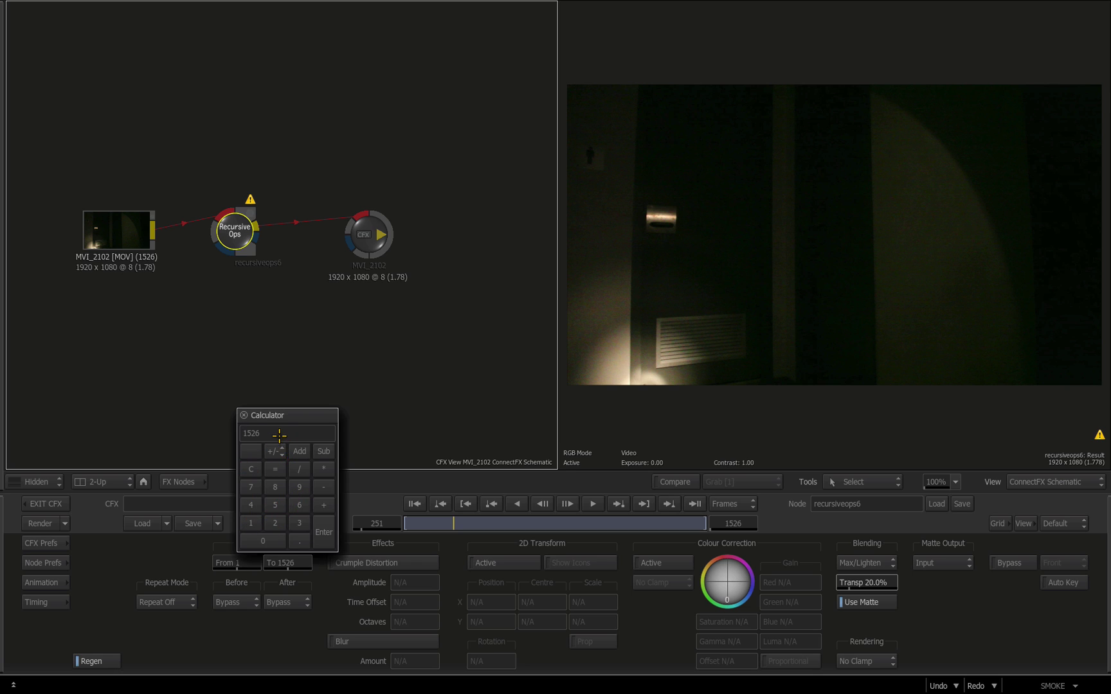
pyautogui.press('Return')
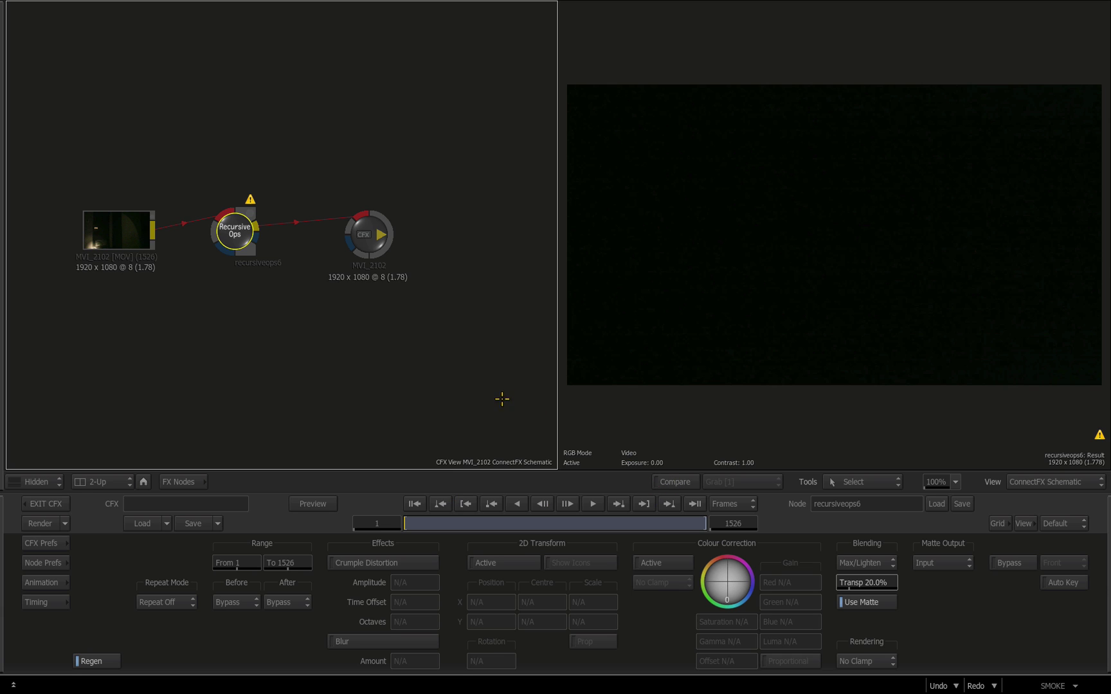
pyautogui.press('`')
pyautogui.press('F1')
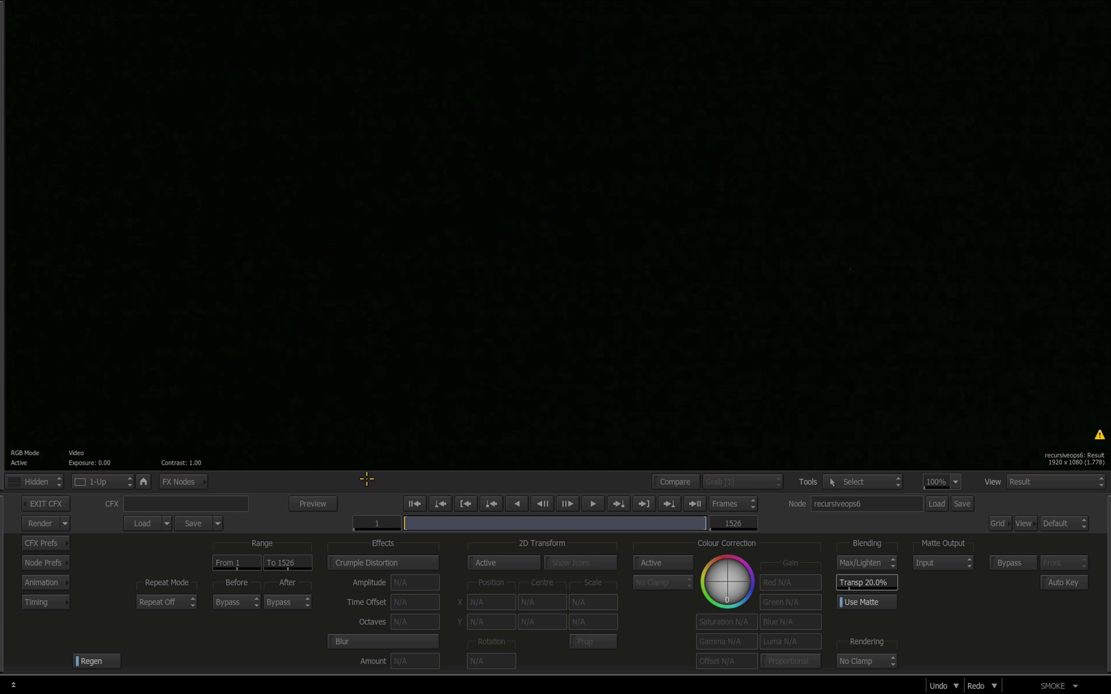
# - Set the viewer zoom to Fit so the whole frame is visible
pyautogui.click(945, 482)
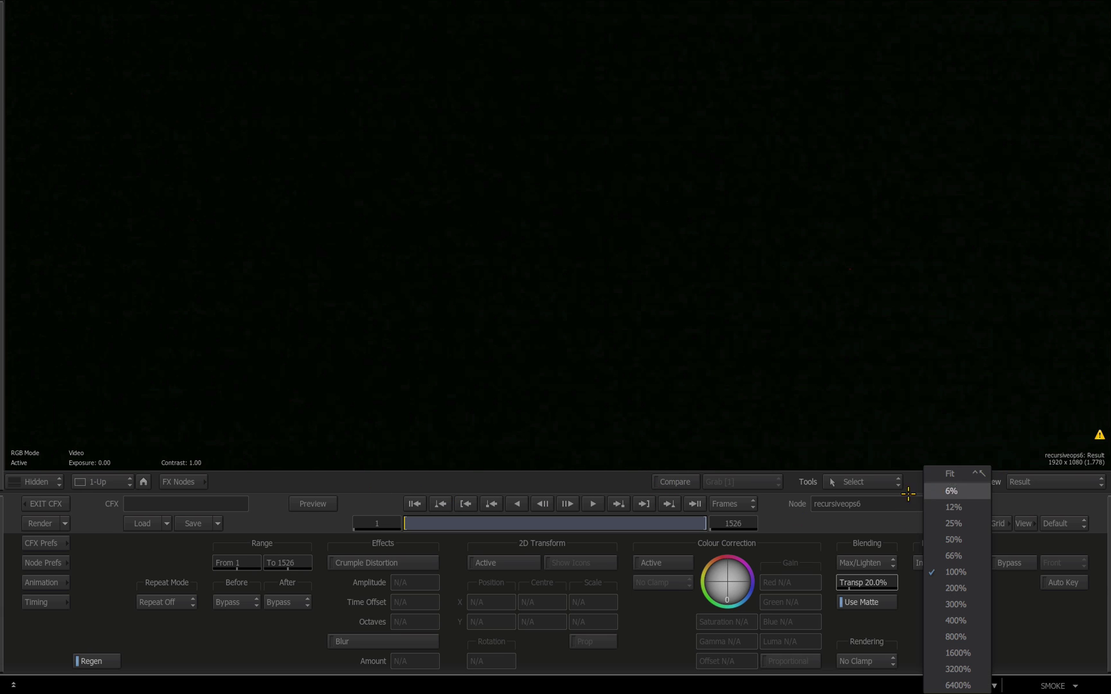
pyautogui.click(948, 474)
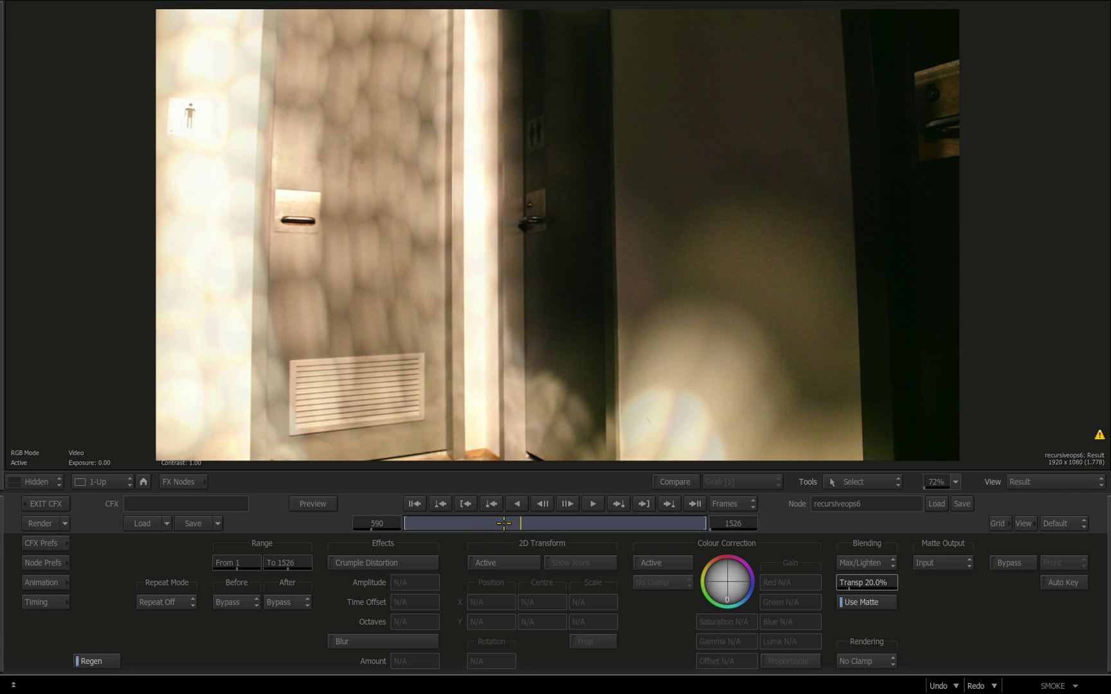
# - Leave ConnectFX, load the MVI_2103 sequence, and scrub it for a start point
pyautogui.click(40, 503)
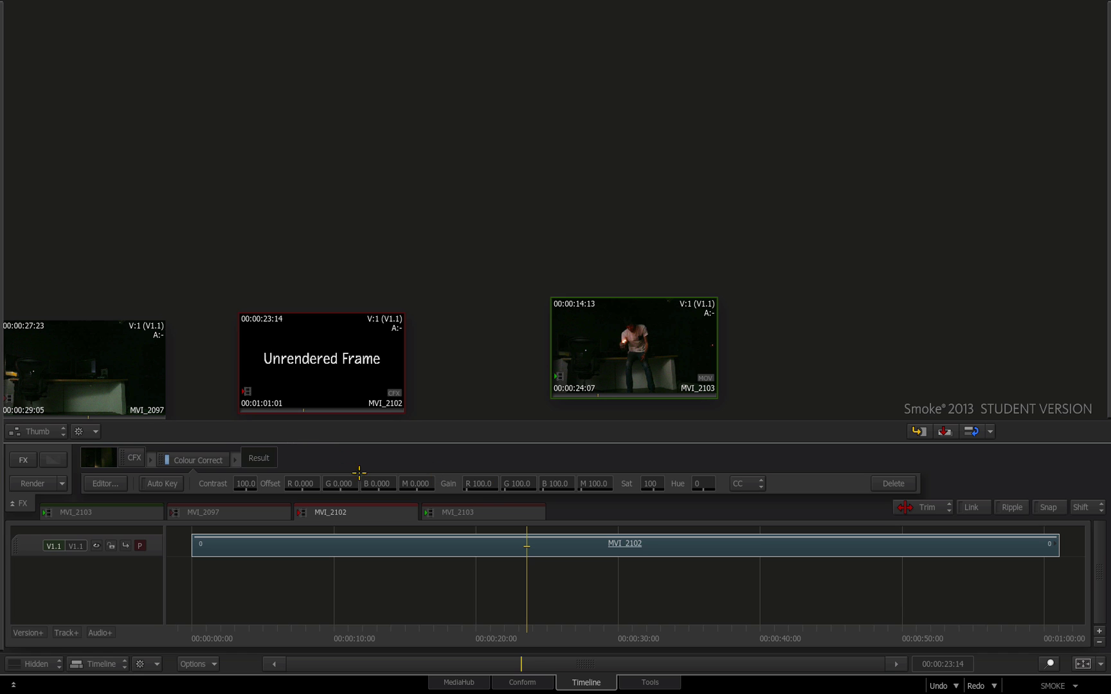
pyautogui.click(450, 512)
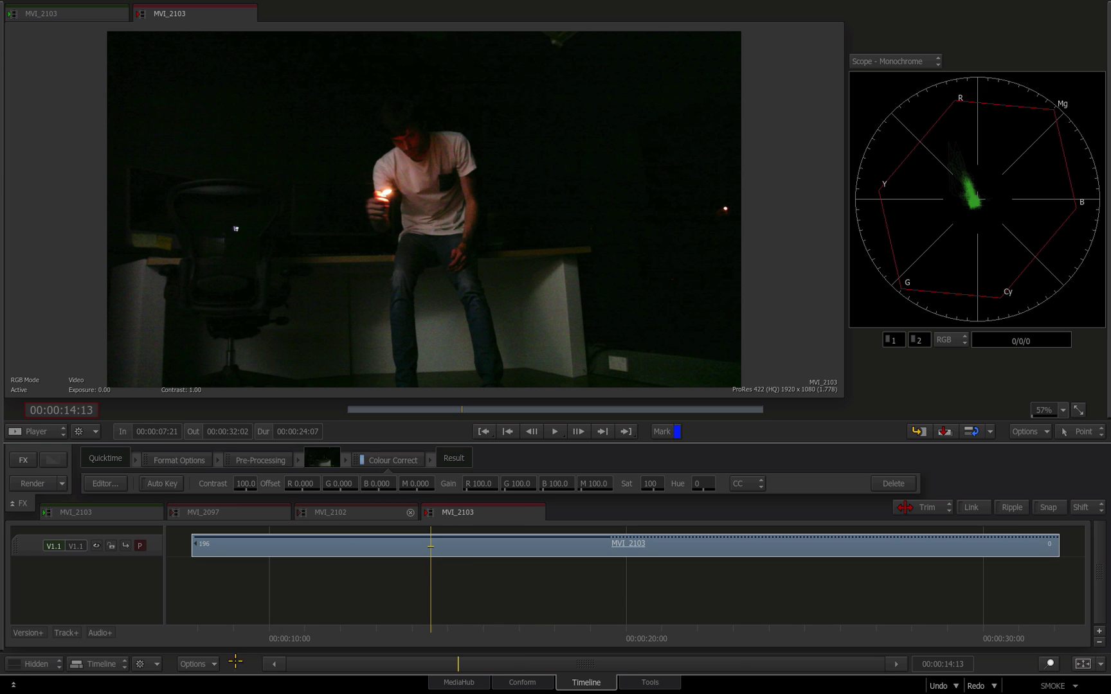
pyautogui.moveTo(224, 637); pyautogui.dragTo(350, 634)
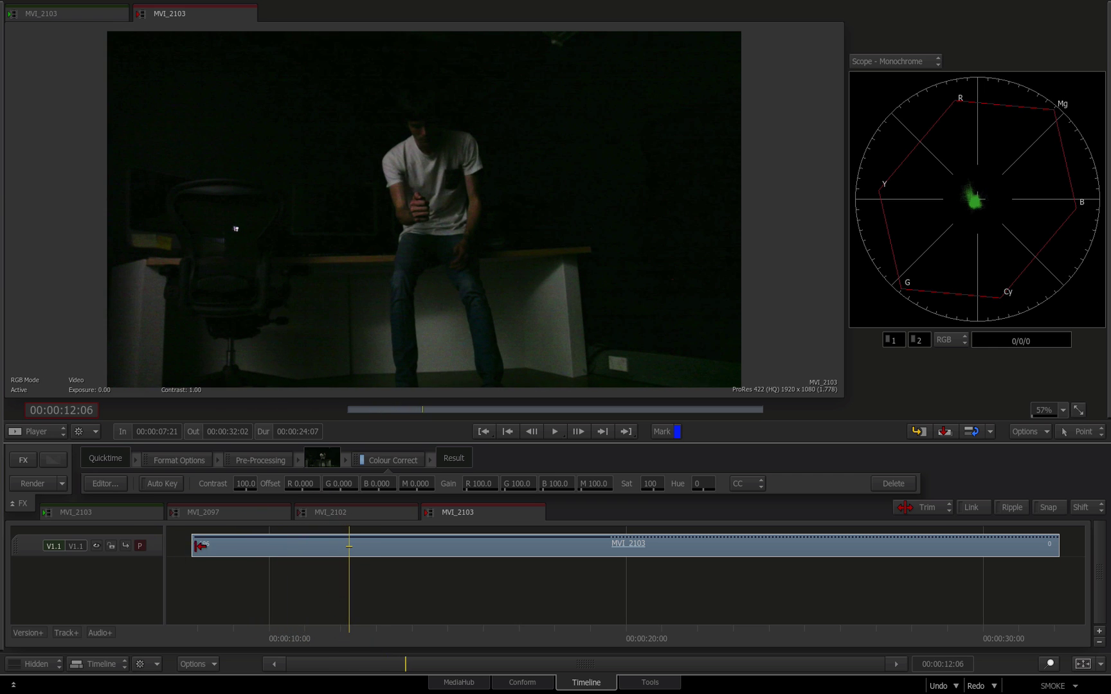
# - Trim MVI_2103's head to 00:00:12:06, play it back, and fit it to the timeline
pyautogui.moveTo(201, 545); pyautogui.dragTo(353, 558)
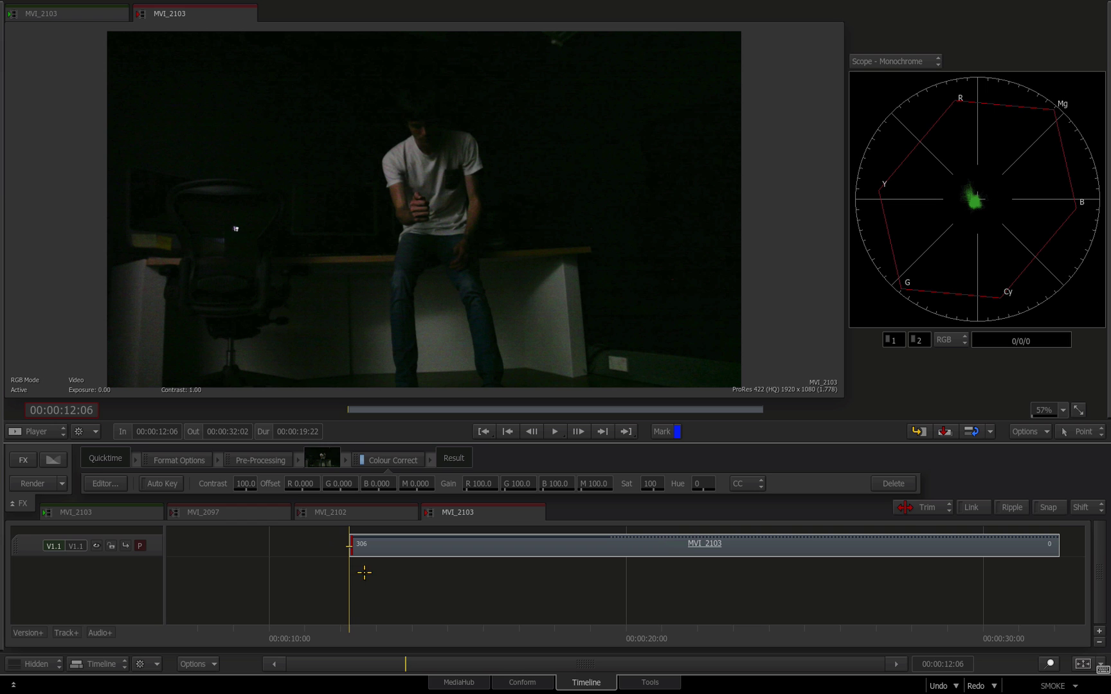
pyautogui.press('space')
pyautogui.click(1094, 666)
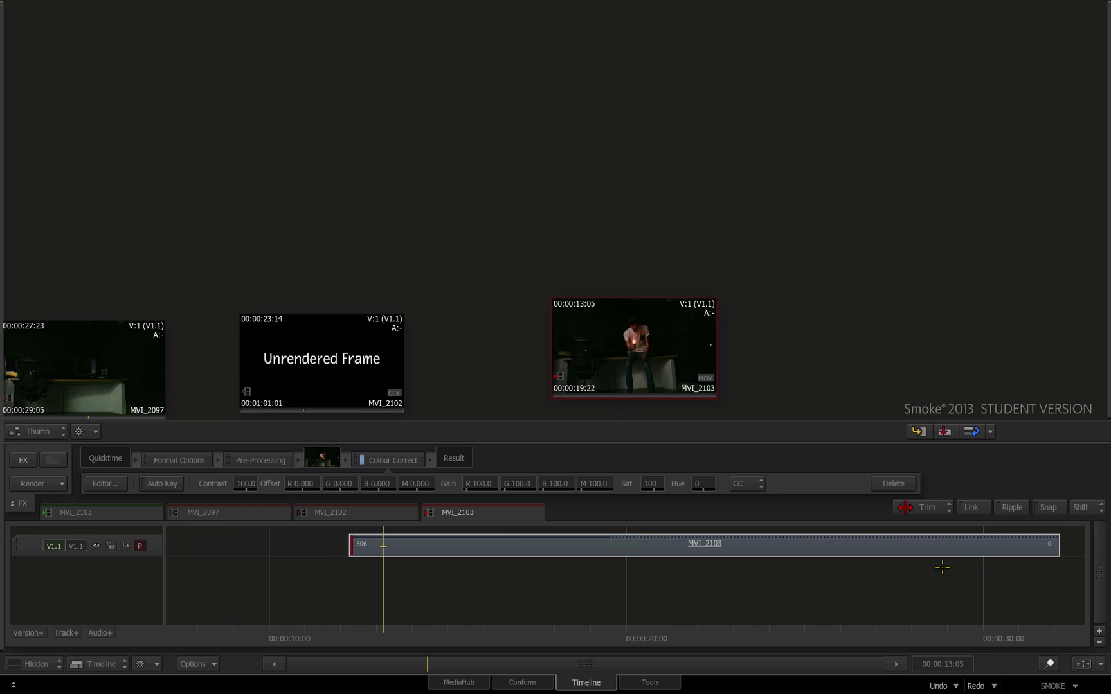
pyautogui.press('`')
pyautogui.press('space')
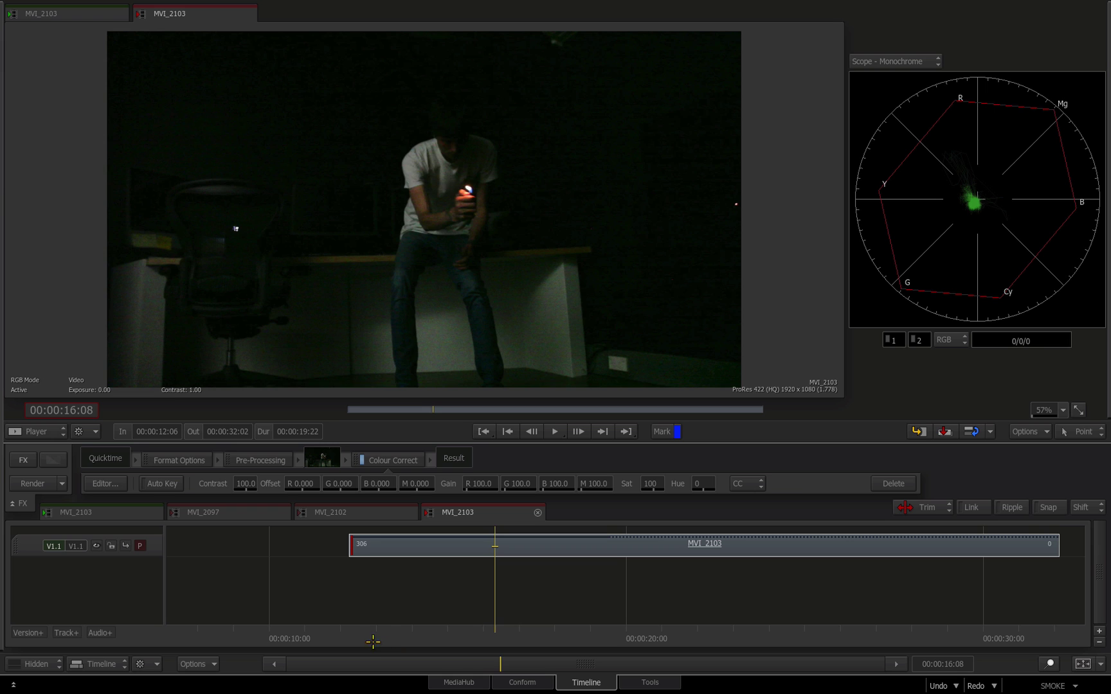
pyautogui.click(399, 544)
pyautogui.click(1083, 664)
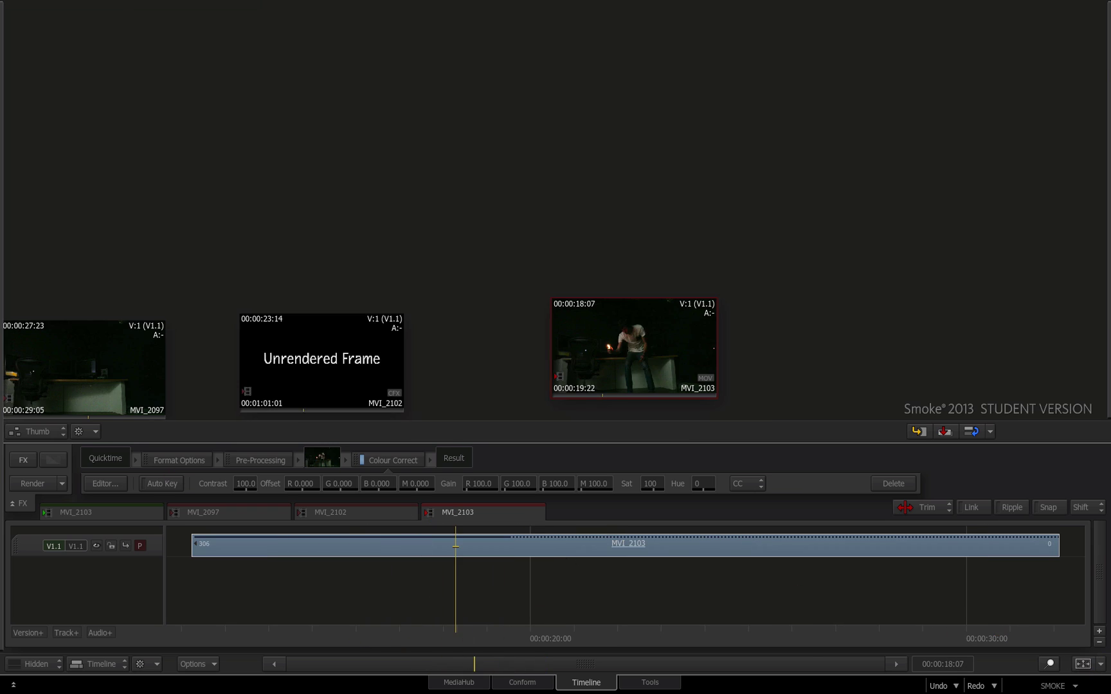
# - Start a ConnectFX setup on MVI_2103 and insert a Recursive Ops node after the clip
pyautogui.click(22, 460)
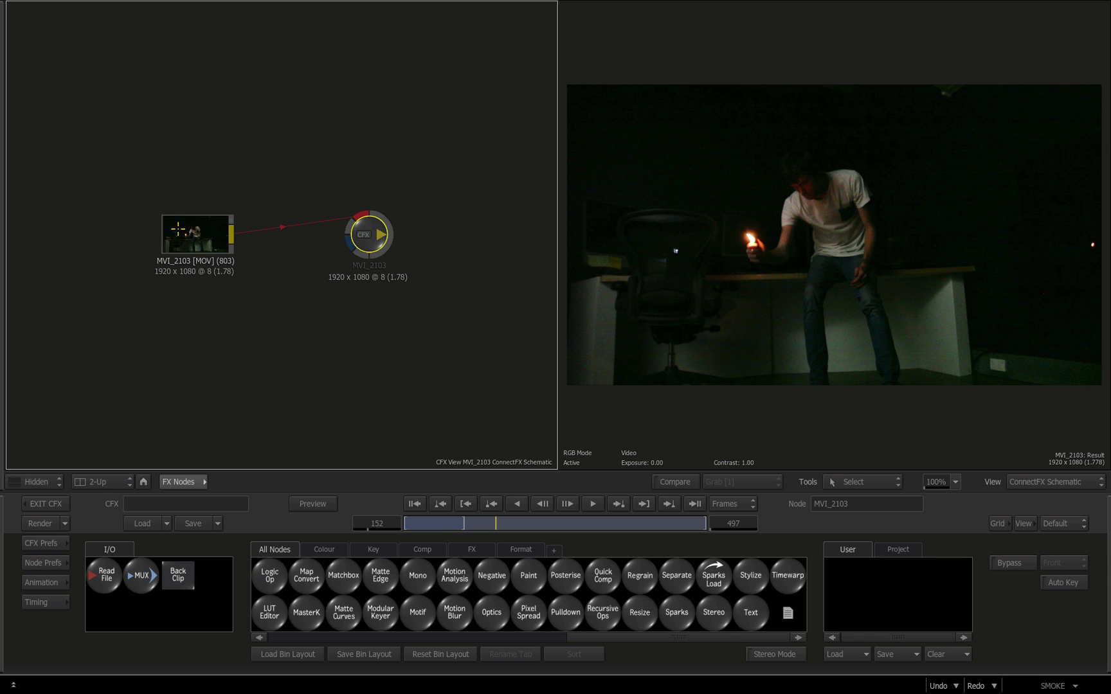
pyautogui.moveTo(178, 228); pyautogui.dragTo(88, 214)
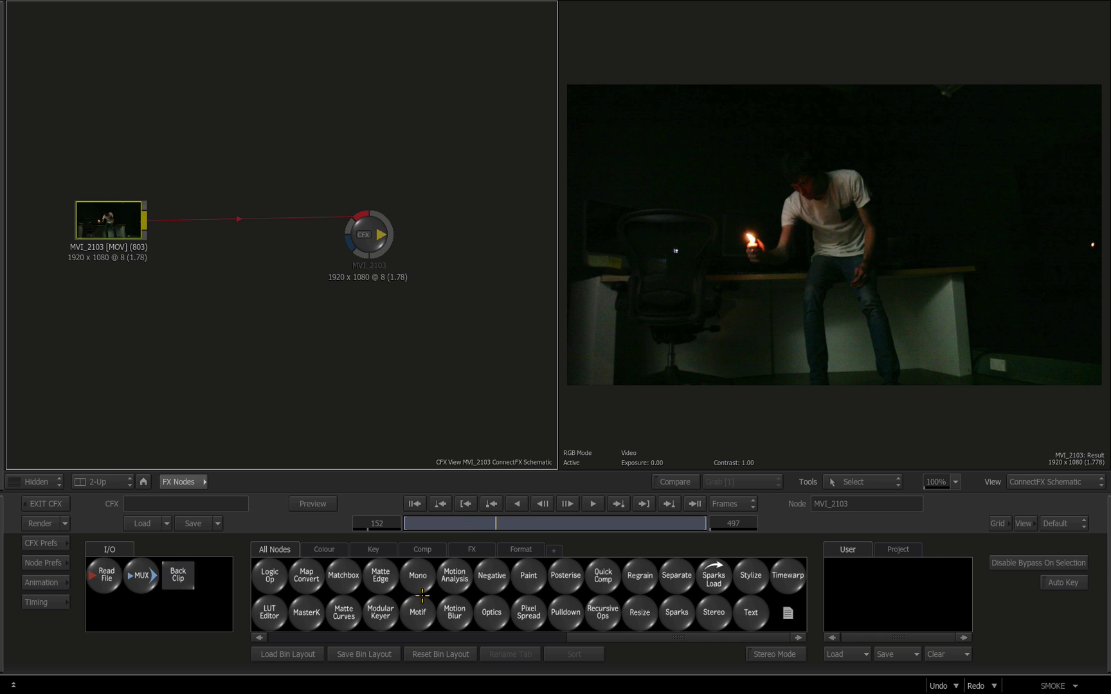
pyautogui.write('r')
pyautogui.moveTo(601, 616); pyautogui.dragTo(267, 246)
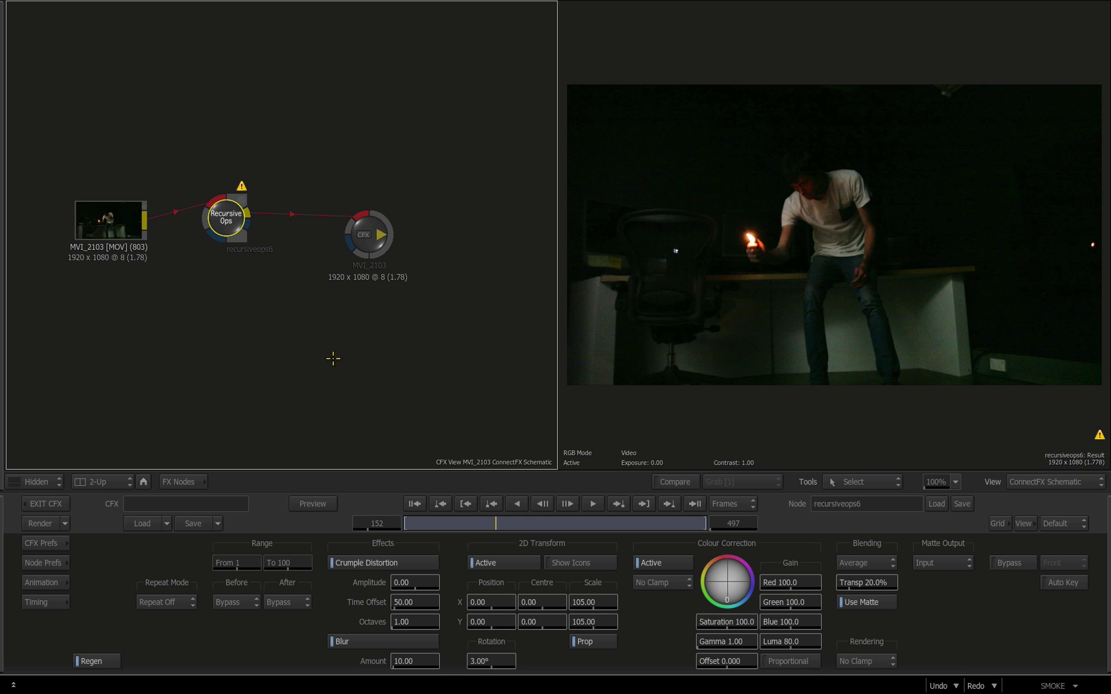
# - Show the rendered result in a single view, fitted at 72% zoom
pyautogui.hotkey('alt', '1')
pyautogui.press('F4')
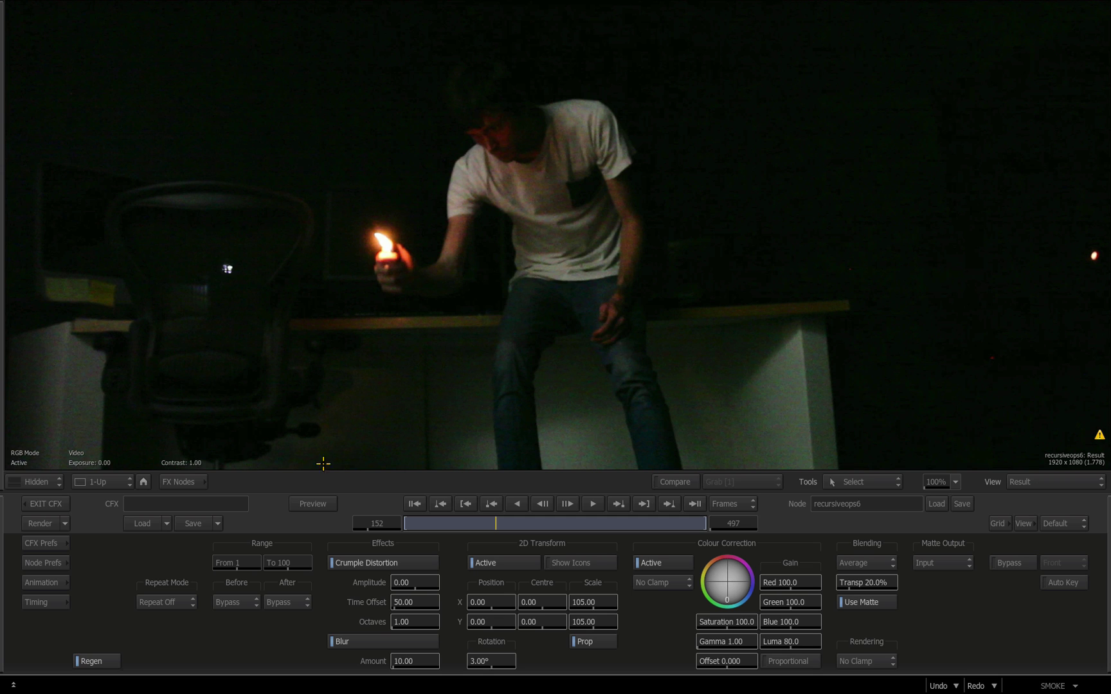
pyautogui.press('F10')
pyautogui.click(951, 482)
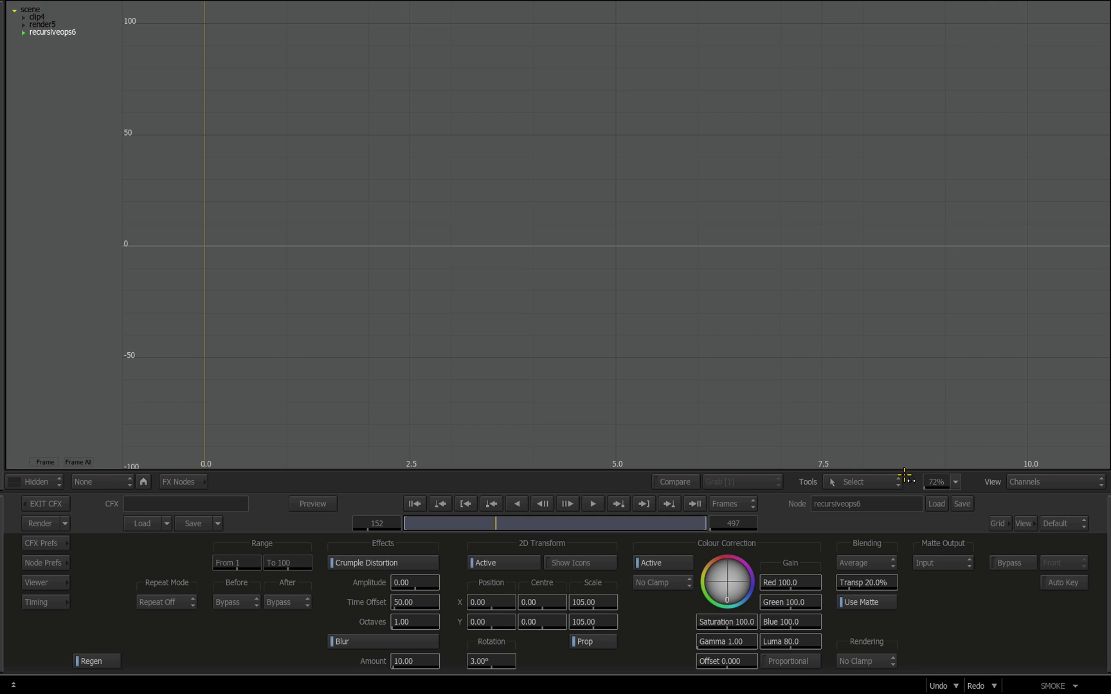
pyautogui.press('F4')
pyautogui.click(956, 481)
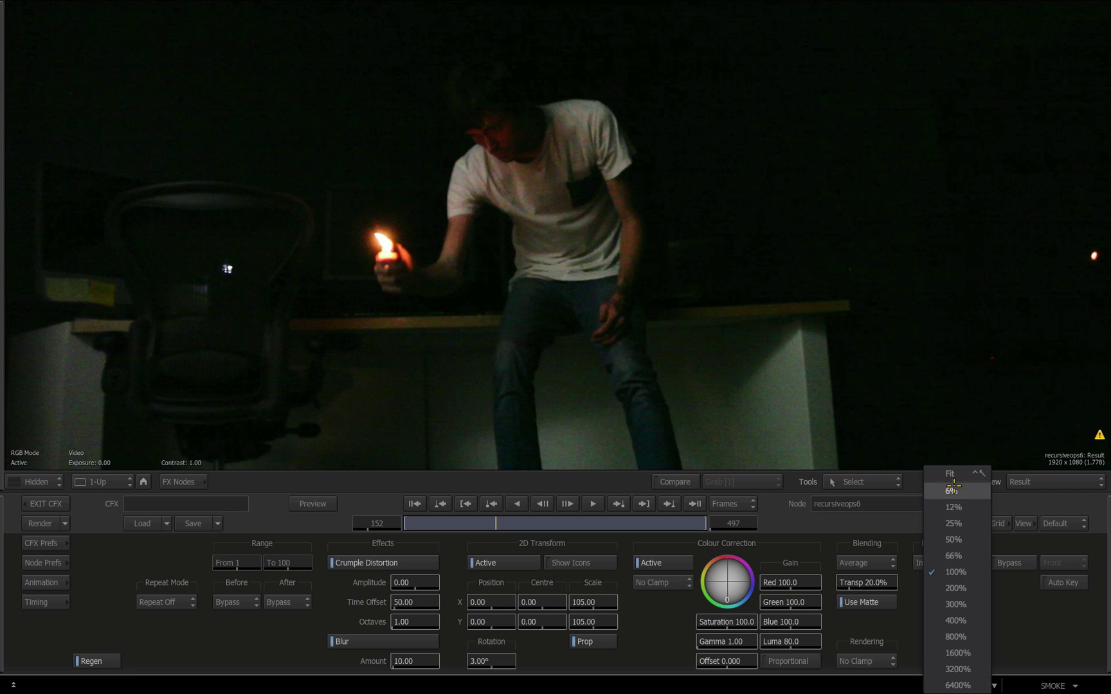
pyautogui.click(938, 492)
# - Turn off Crumple, Blur, 2D Transform, colour correction; set Max/Lighten and range end 497
pyautogui.click(362, 562)
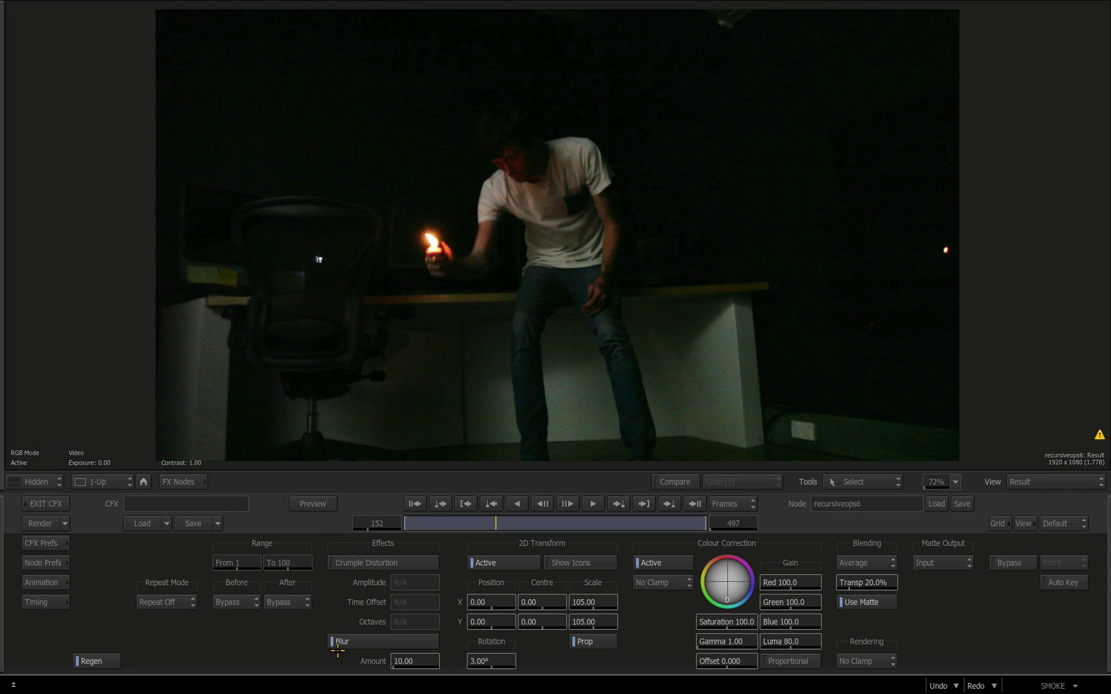
pyautogui.click(337, 641)
pyautogui.click(496, 562)
pyautogui.click(637, 563)
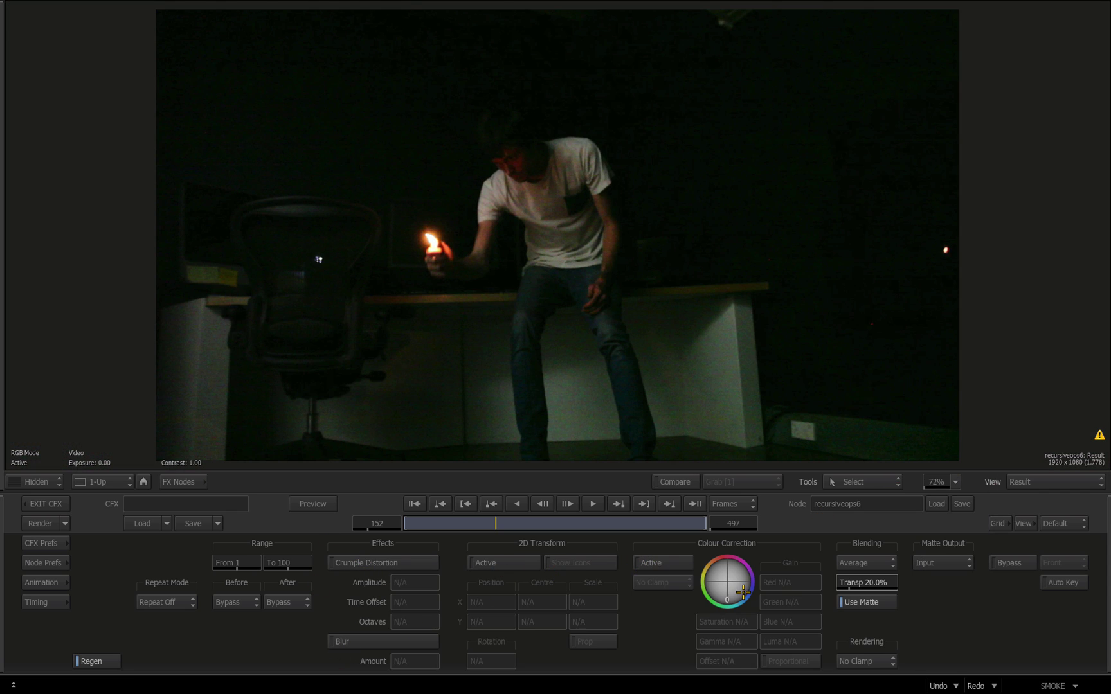
pyautogui.click(873, 560)
pyautogui.click(871, 545)
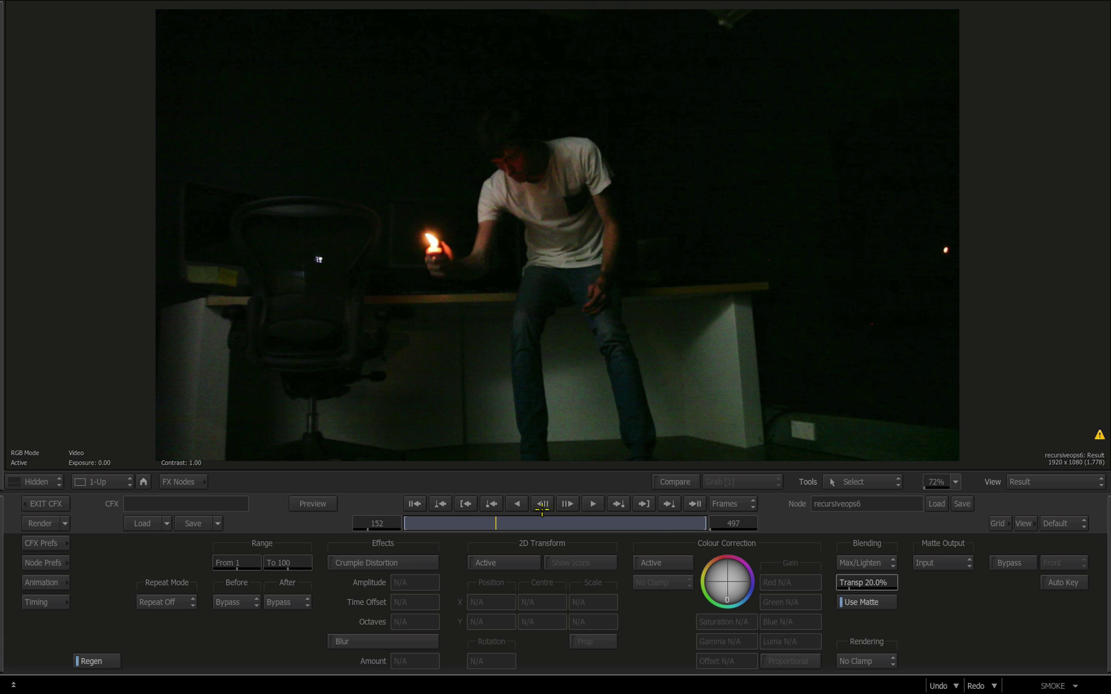
pyautogui.click(298, 565)
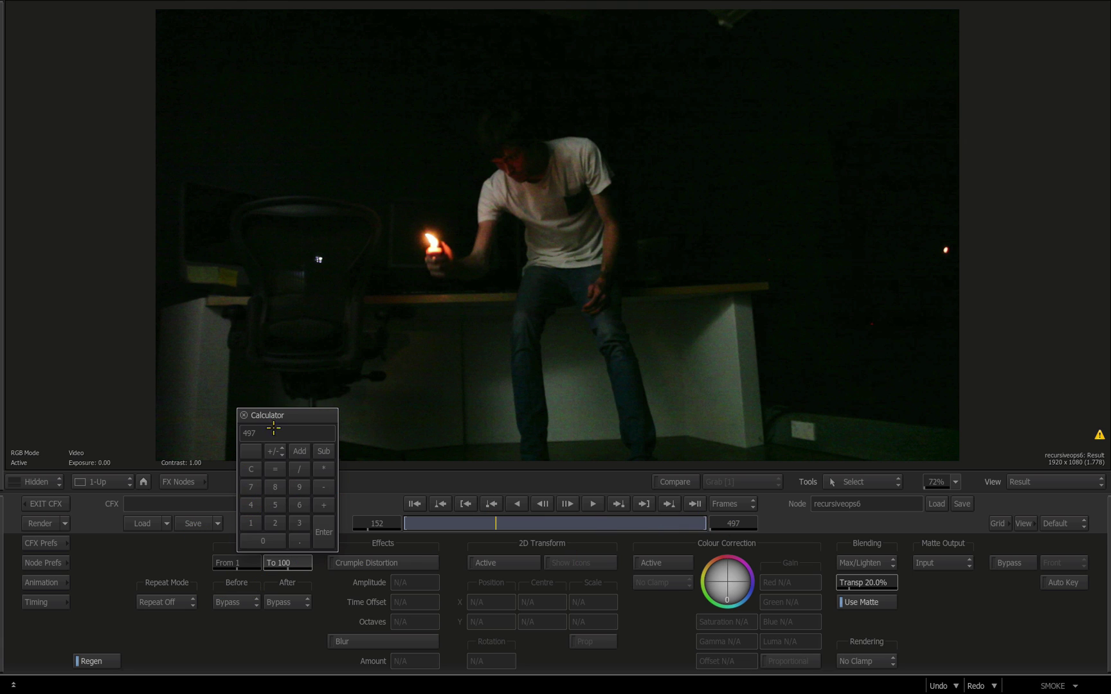
pyautogui.press('Return')
# - Play the MVI_2103 Recursive Ops result from frame 1 to build up the lighter trails
pyautogui.click(484, 508)
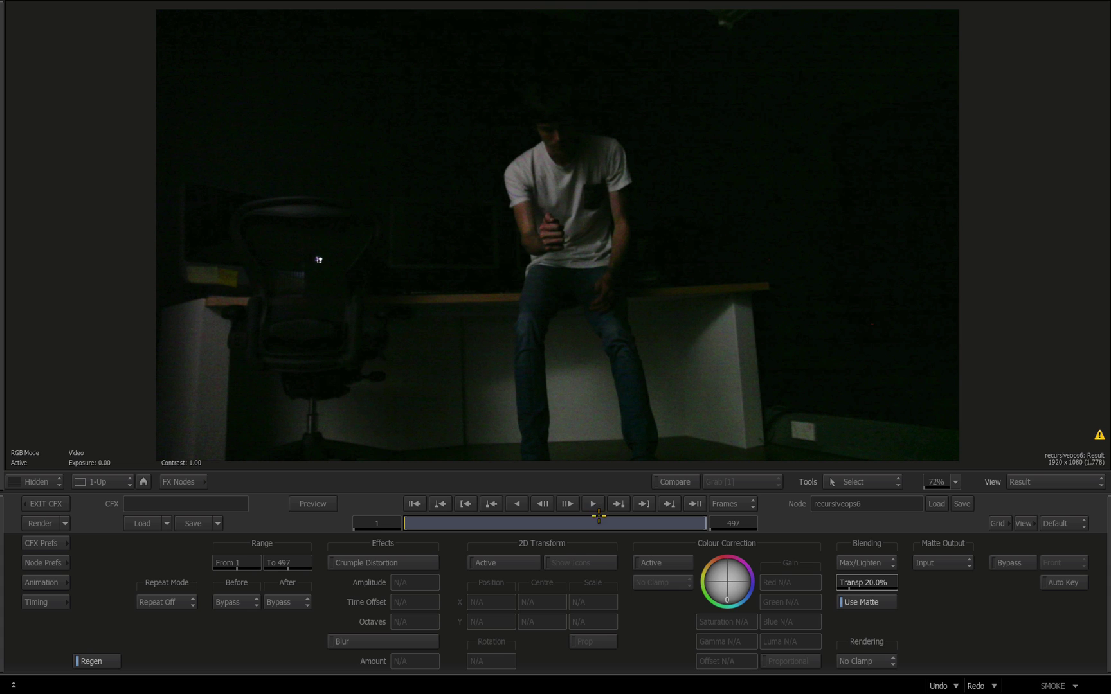
pyautogui.click(595, 504)
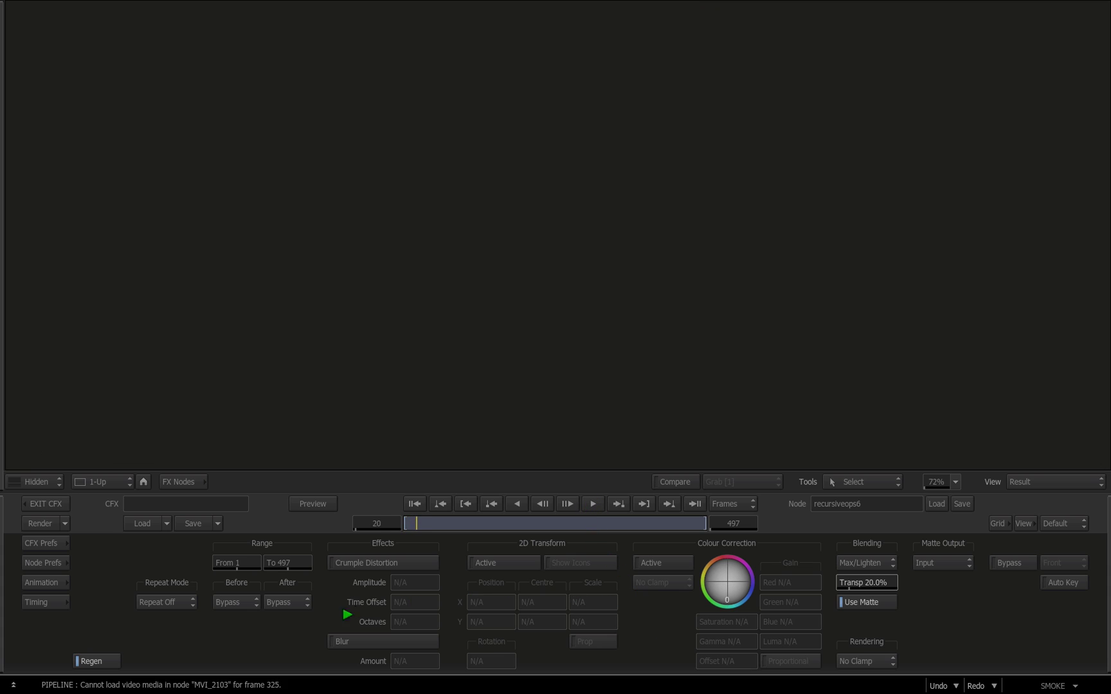